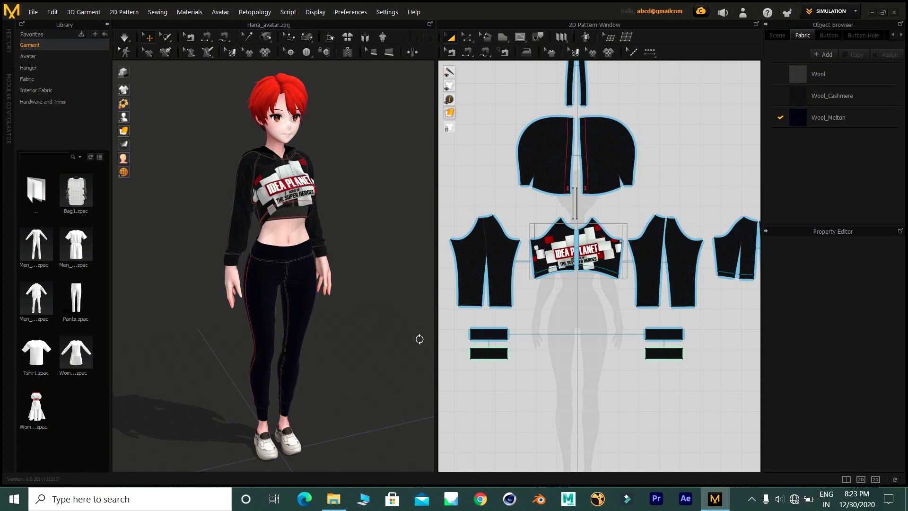
Step: Examine the printed hoodie on the avatar and its 2D pattern pieces
right_click_drag(419, 339, 1, 342)
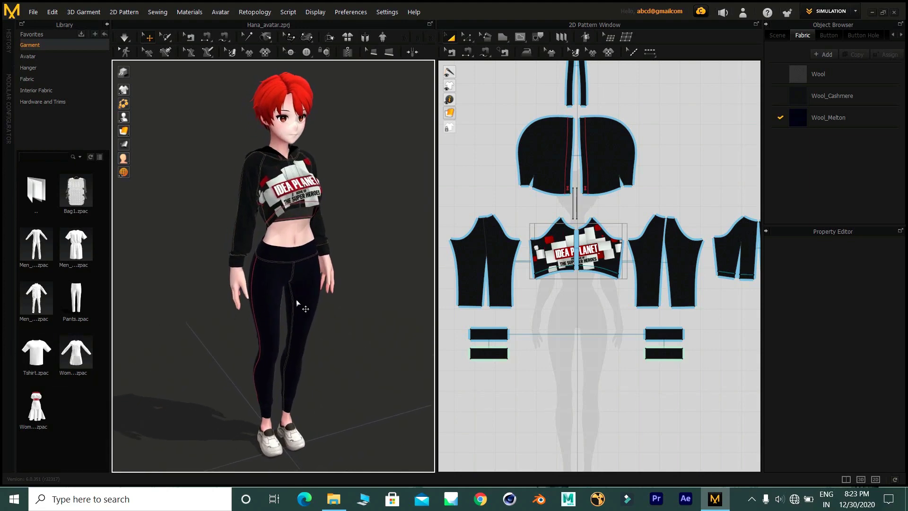
scroll(296, 300, "up", 4)
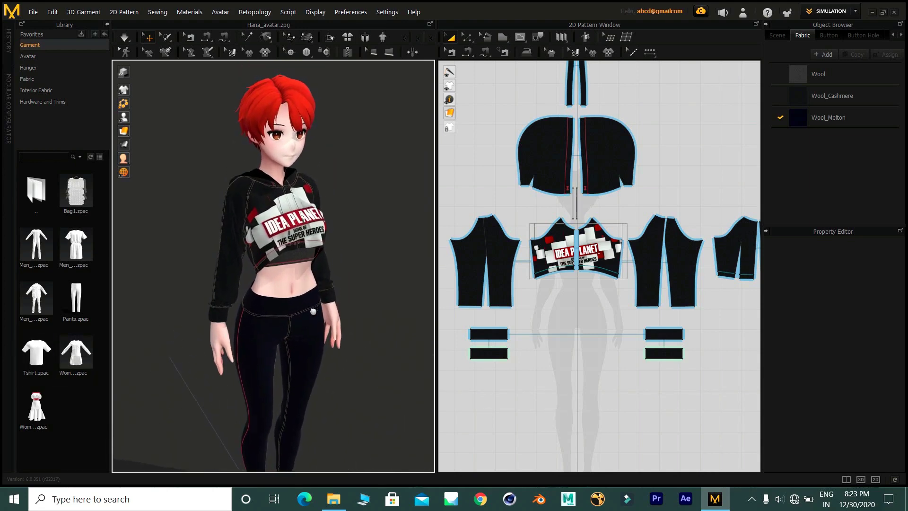
scroll(364, 367, "up", 4)
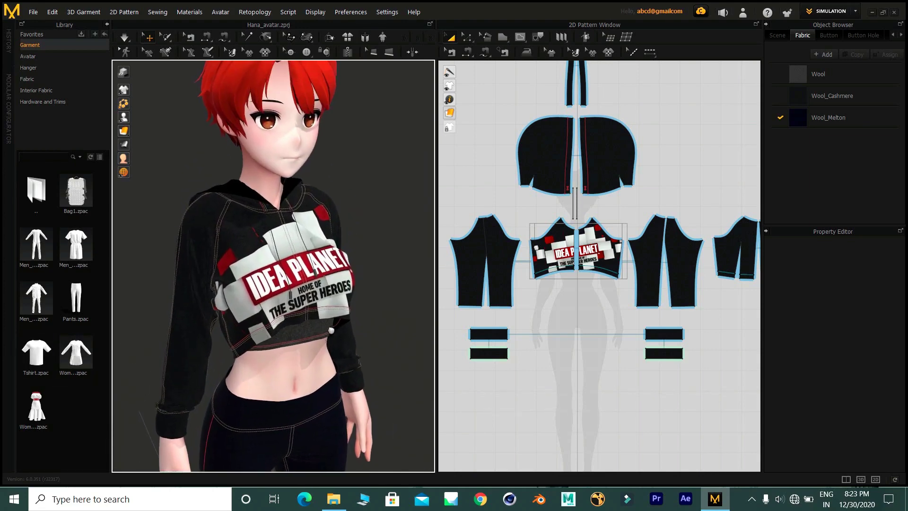
scroll(365, 375, "down", 2)
right_click_drag(357, 387, 345, 360)
middle_click_drag(362, 362, 358, 375)
middle_click_drag(584, 307, 580, 312)
right_click_drag(580, 313, 567, 321)
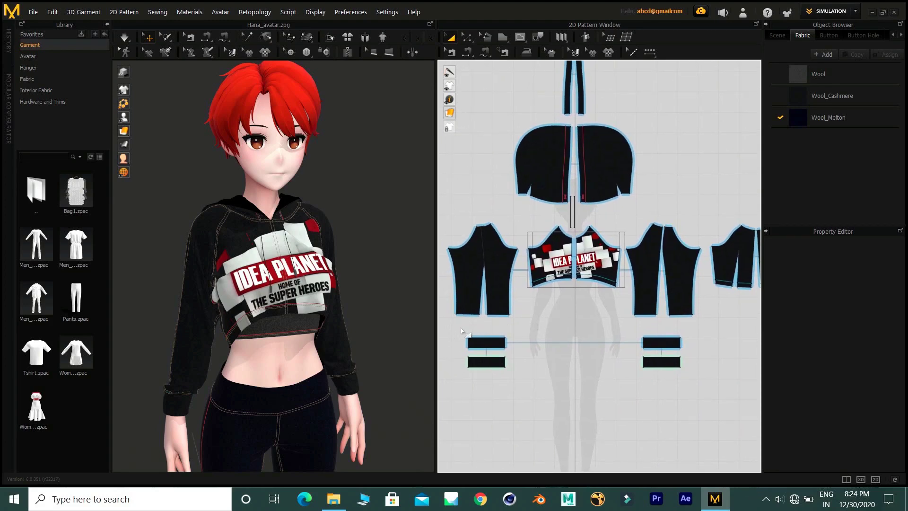
Step: Apply the library's default simulation fabric to all of the hoodie's pattern pieces
left_click(30, 78)
key("ctrl+a")
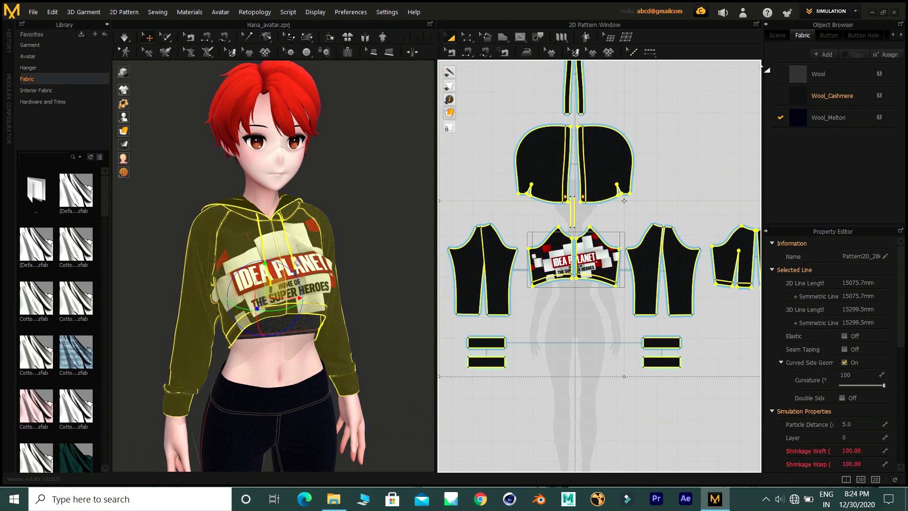
scroll(621, 164, "down", 2)
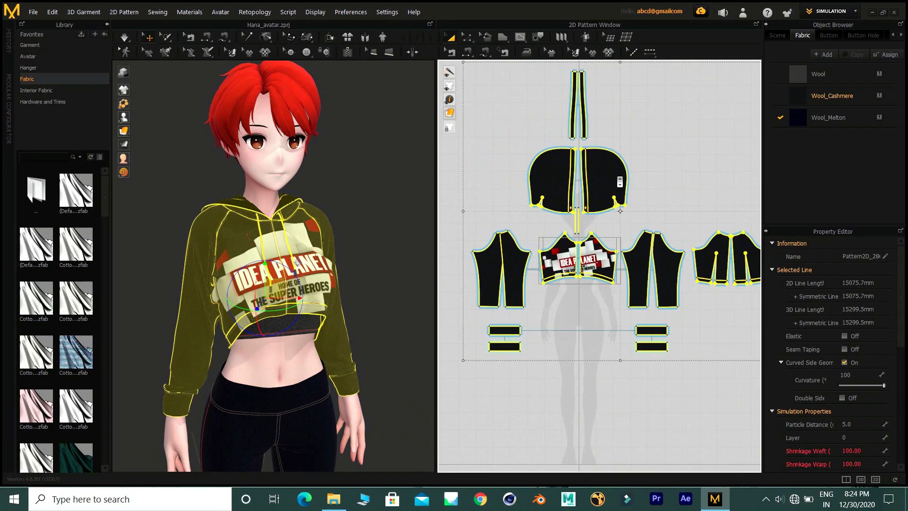
left_click_drag(75, 192, 236, 233)
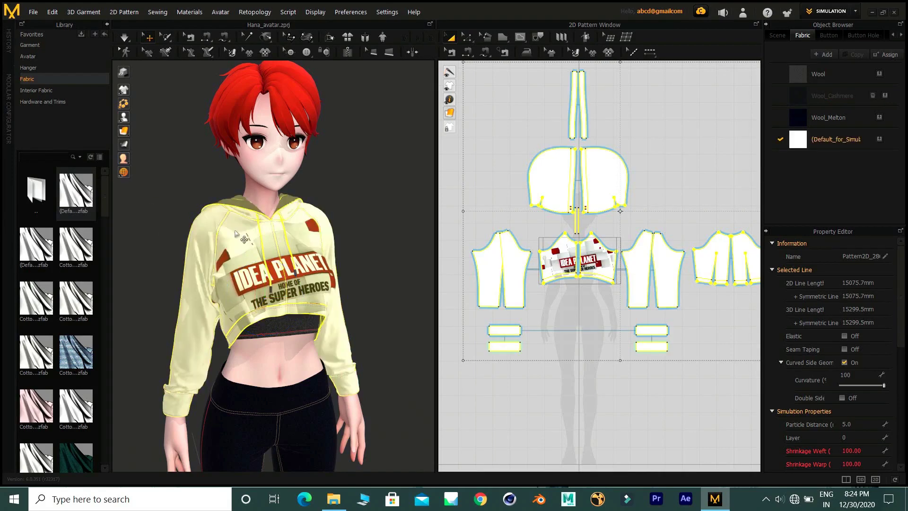
Step: Preview the white hoodie with high-quality rendering, and return to the normal display
left_click(350, 208)
right_click_drag(349, 247, 364, 246)
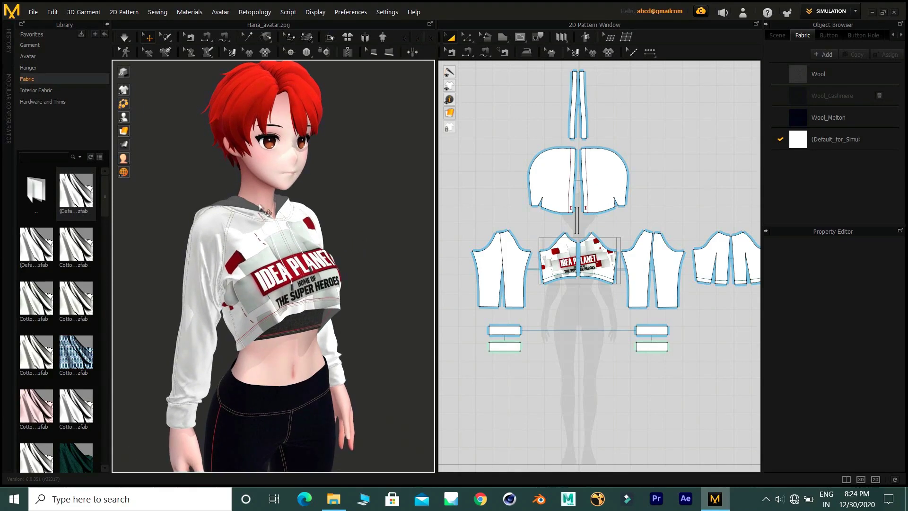
left_click(129, 77)
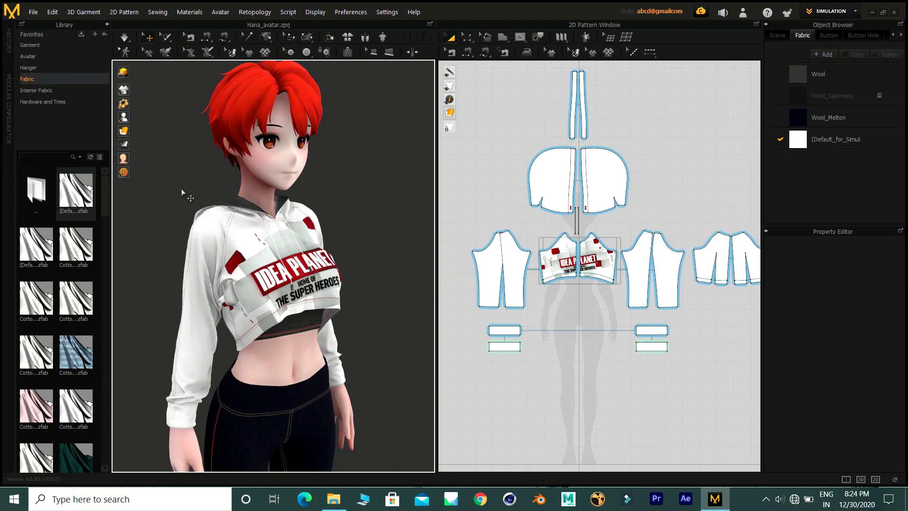
left_click(125, 70)
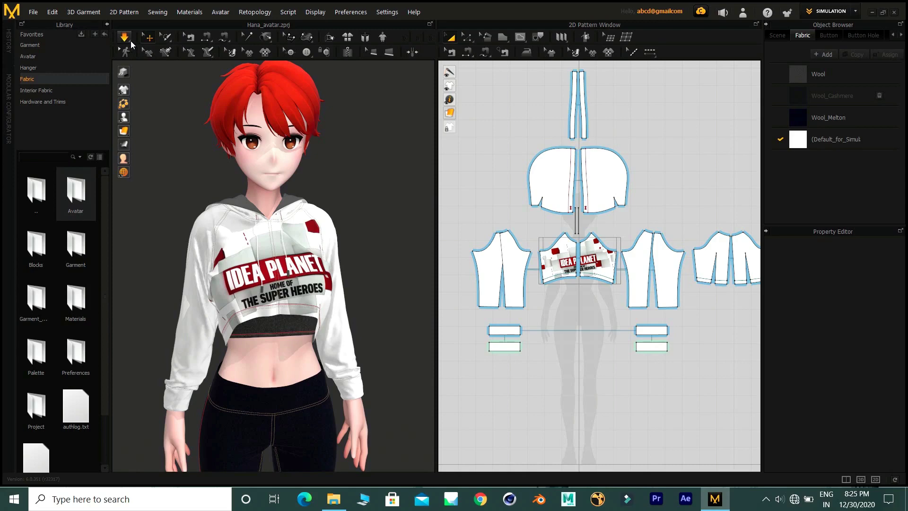
Step: Run the simulation and pull on the hoodie's front and sleeve to test how the cloth moves
left_click(131, 44)
left_click(133, 59)
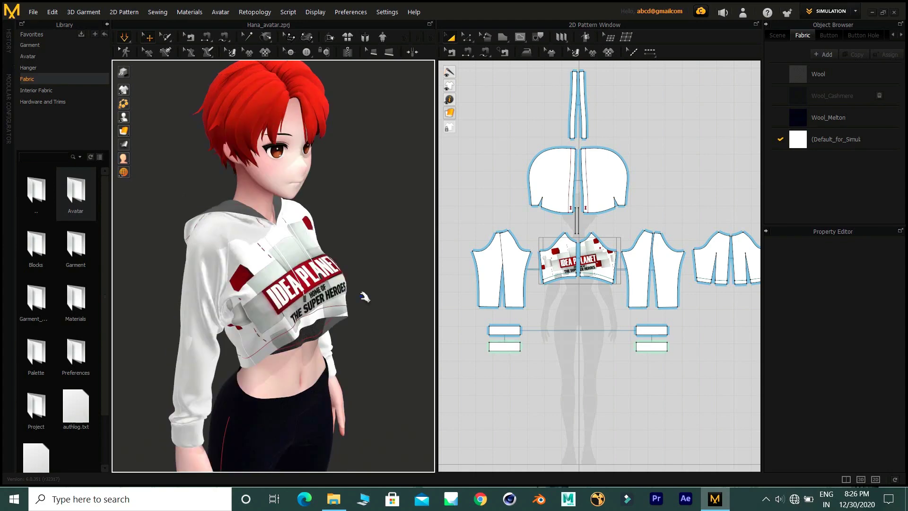
left_click(346, 309)
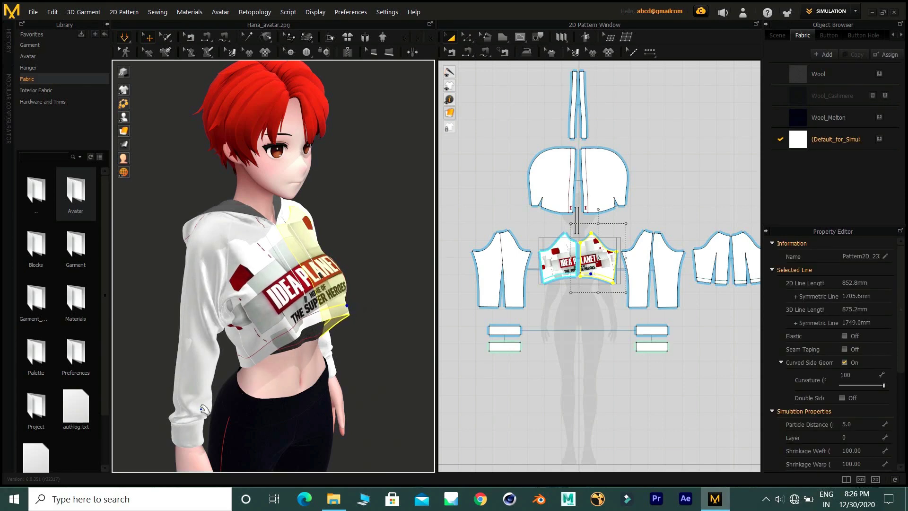
left_click(222, 413)
left_click_drag(220, 414, 221, 396)
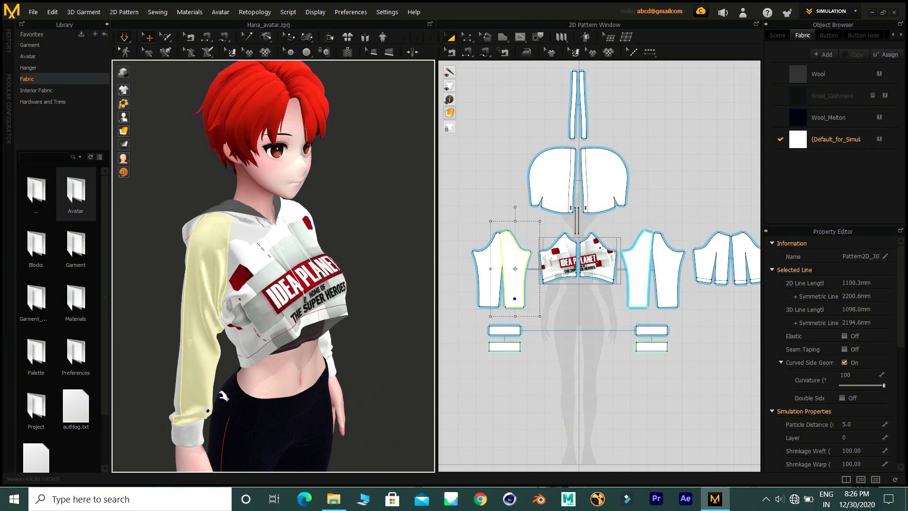
left_click(187, 219)
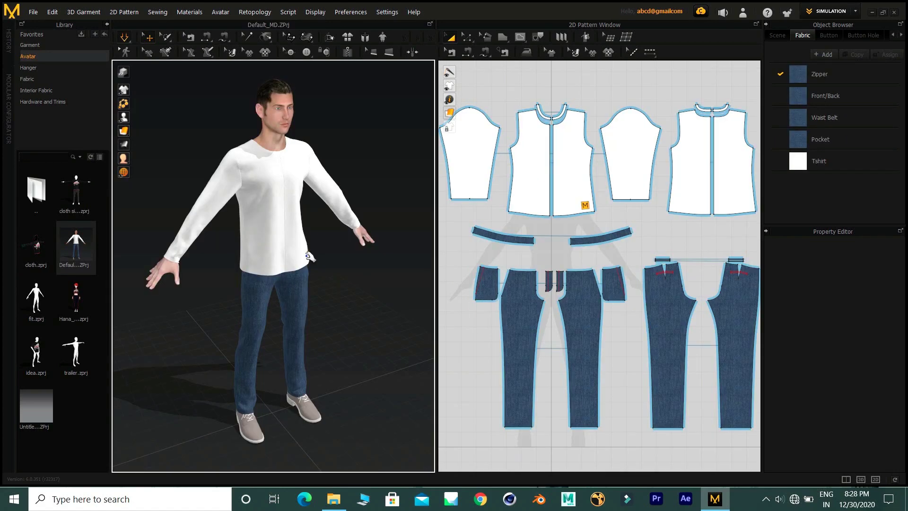
Step: Pull on the male avatar's shirt and jeans during simulation to test how both garments react
left_click(307, 255)
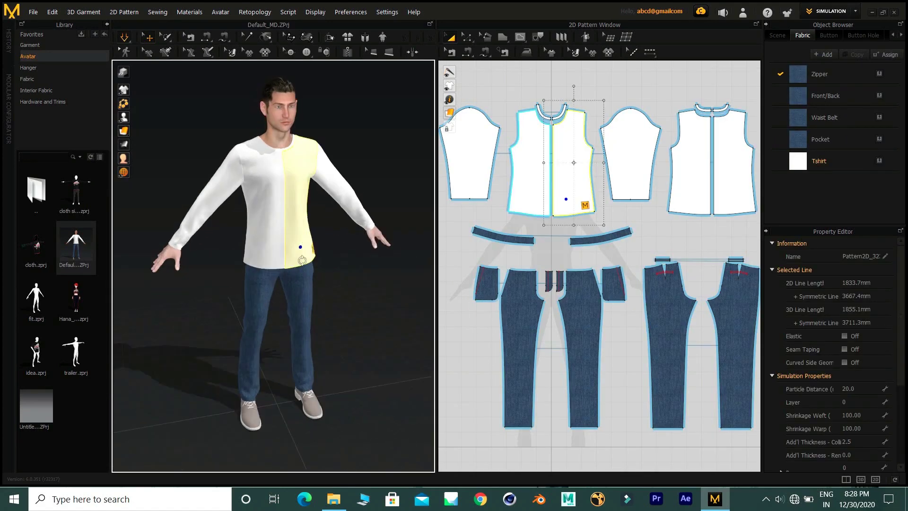
right_click_drag(302, 260, 277, 258)
left_click(239, 171)
left_click(332, 159)
right_click_drag(350, 198, 374, 272)
left_click(337, 293)
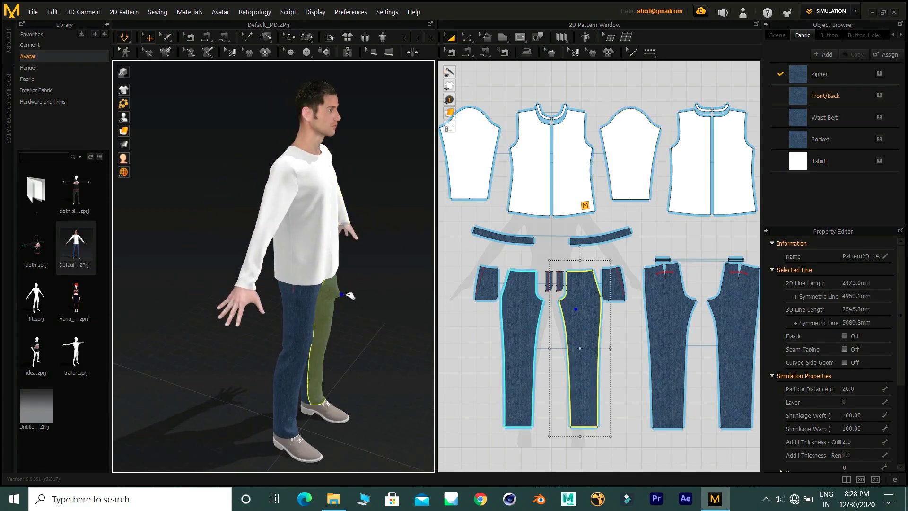
right_click_drag(369, 297, 302, 303)
right_click_drag(366, 309, 348, 296)
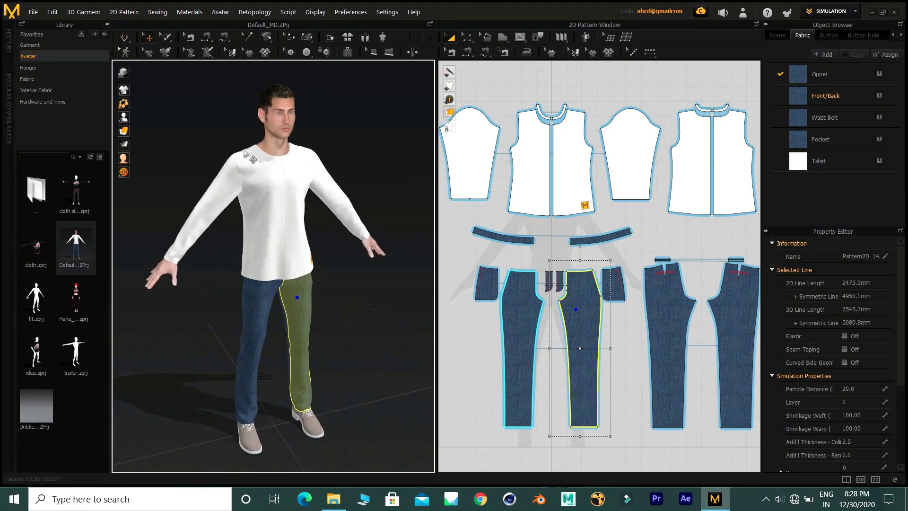
Step: Import the Hulk FBX character with animation, cache animation and automatic arrangement points, at mm scale and 100%
left_click(36, 13)
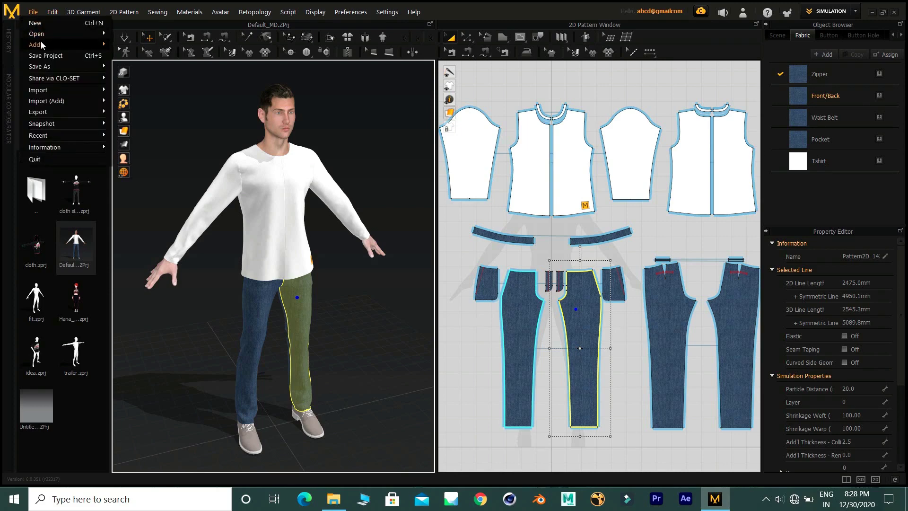
mouse_move(57, 96)
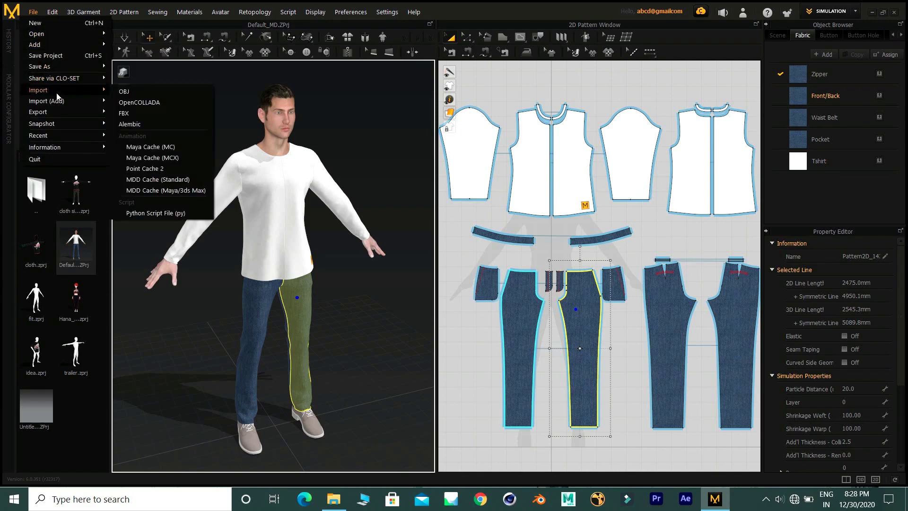
left_click(149, 116)
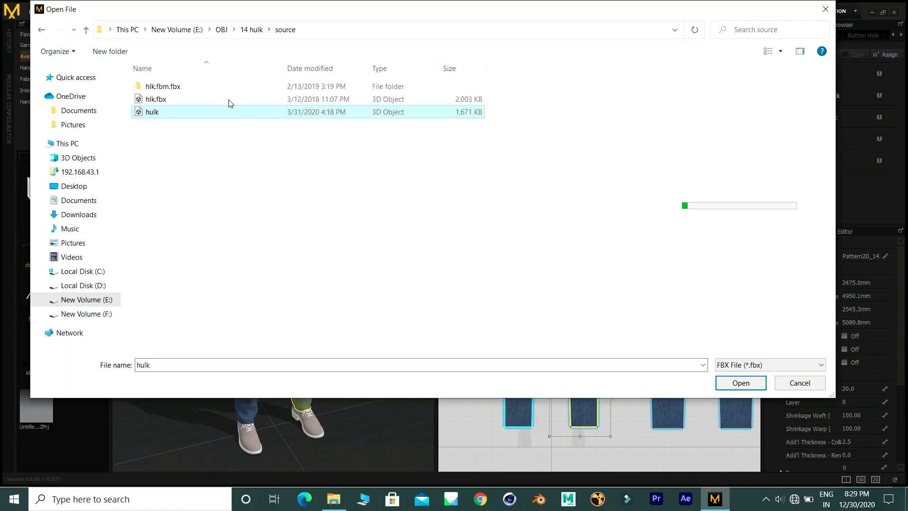
left_click(197, 100)
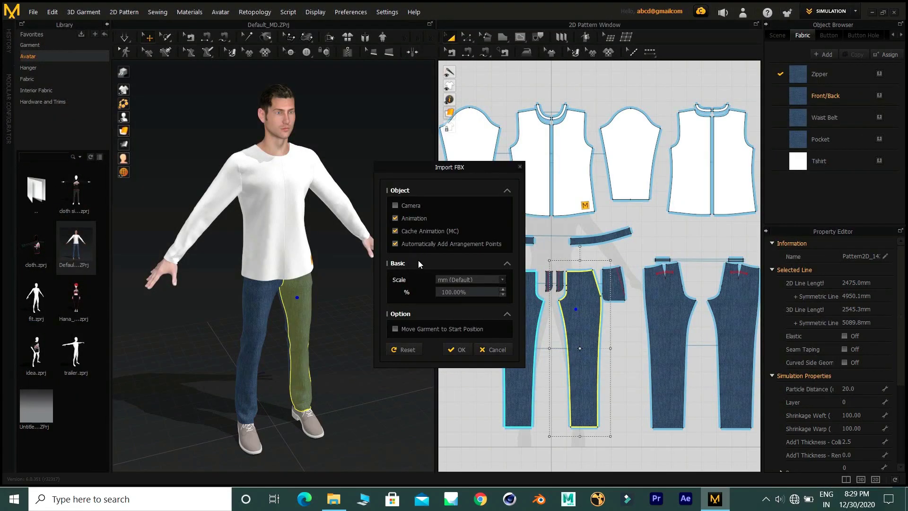
left_click(457, 349)
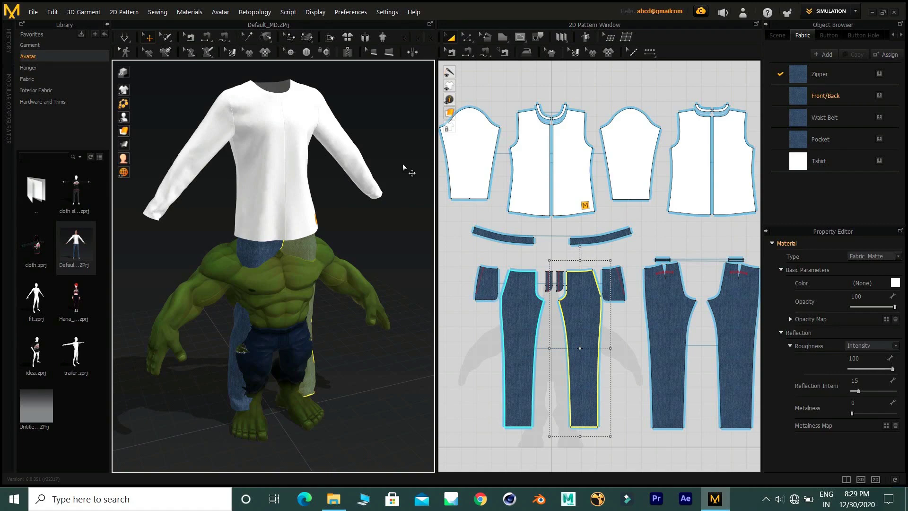
Step: Delete all of the old avatar's shirt and jeans pattern pieces
key("ctrl+a")
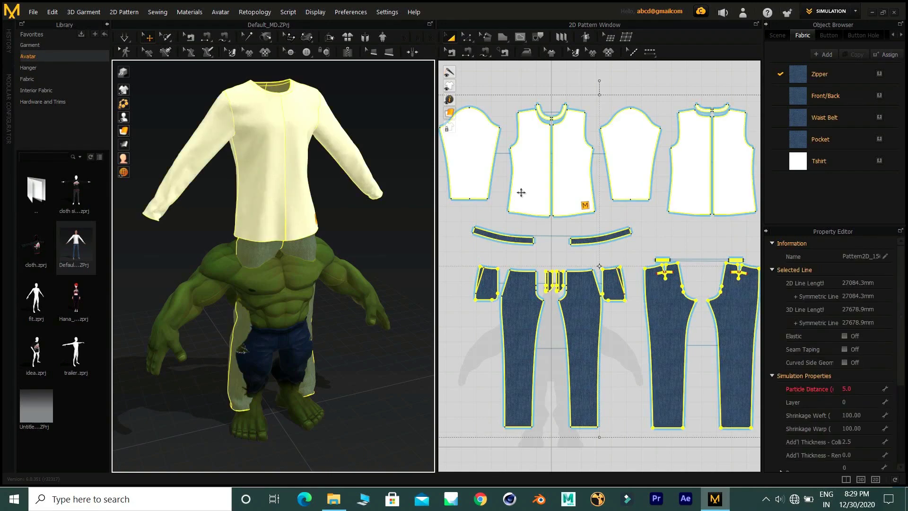
key("Delete")
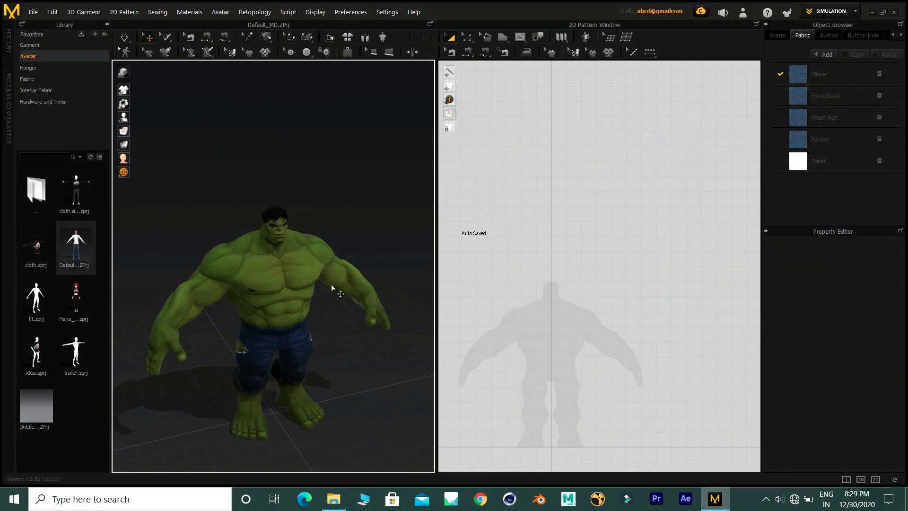
middle_click_drag(333, 287, 331, 230)
right_click_drag(301, 258, 288, 279)
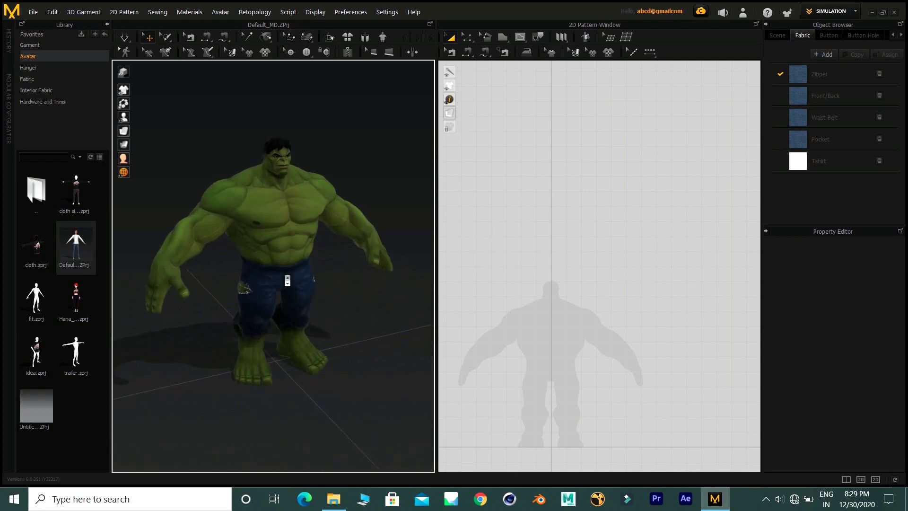
scroll(294, 265, "down", 3)
middle_click_drag(293, 266, 299, 282)
right_click_drag(298, 282, 385, 305)
middle_click_drag(530, 349, 572, 244)
Step: Start creating a fitting suit for the Hulk avatar, saving the project as hulk.zprj
left_click_drag(439, 37, 444, 40)
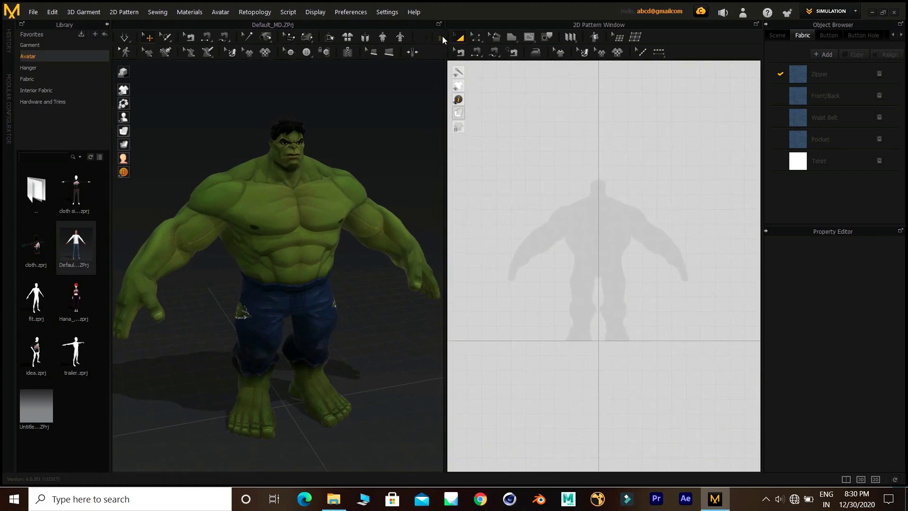
left_click(404, 38)
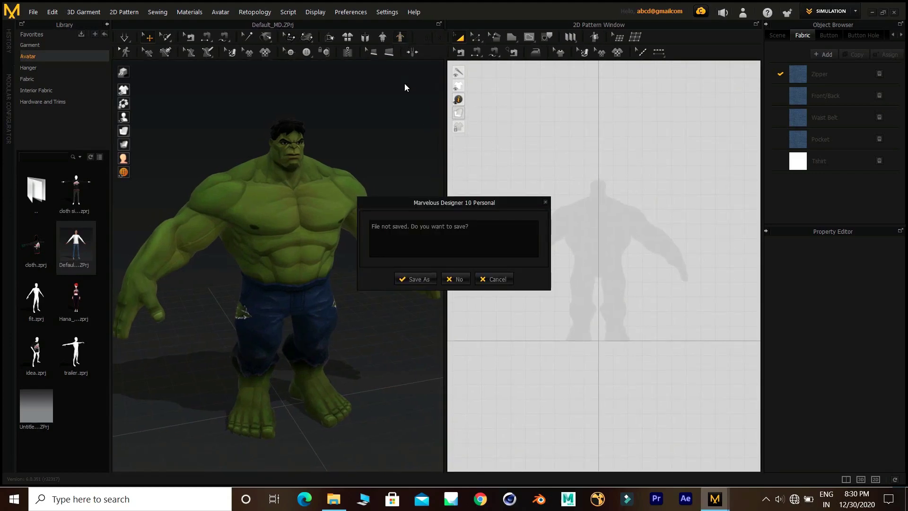
left_click(413, 280)
key("Return")
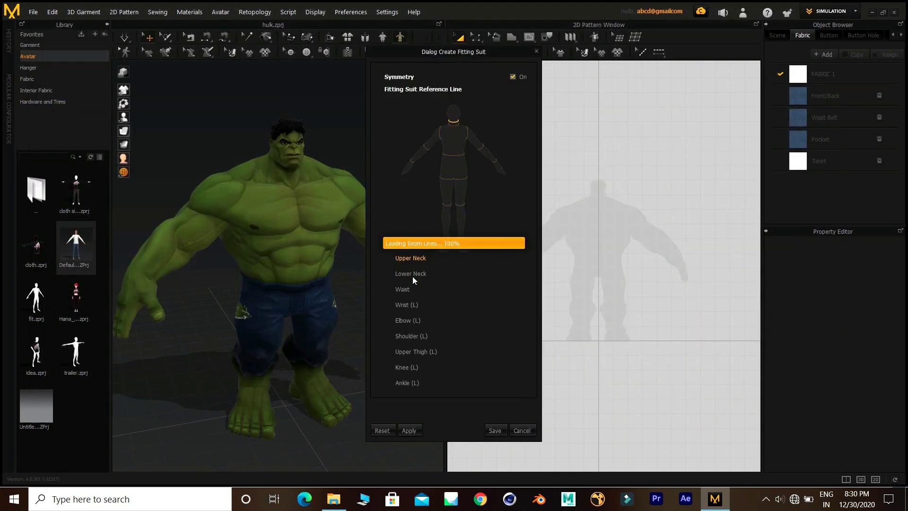
left_click_drag(477, 50, 581, 69)
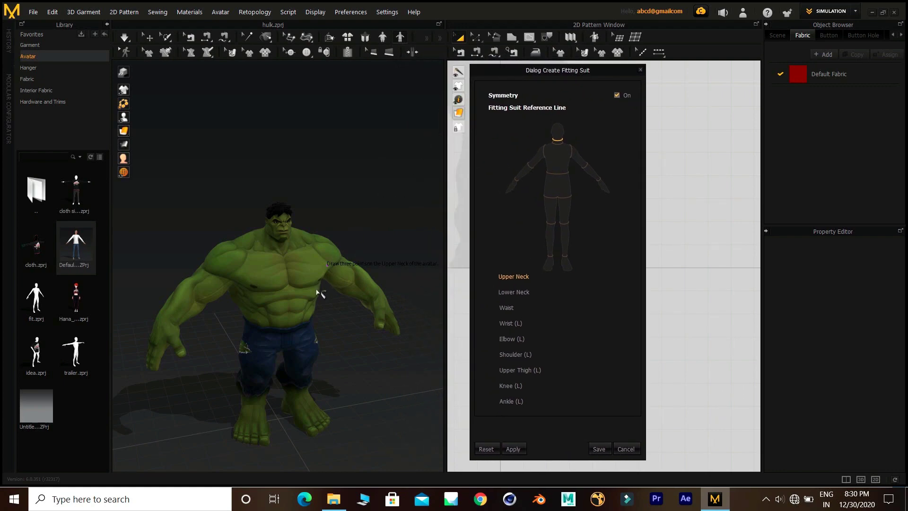
Step: Draw the fitting suit's Upper Neck reference line with three points just below the avatar's jaw
scroll(314, 332, "up", 10)
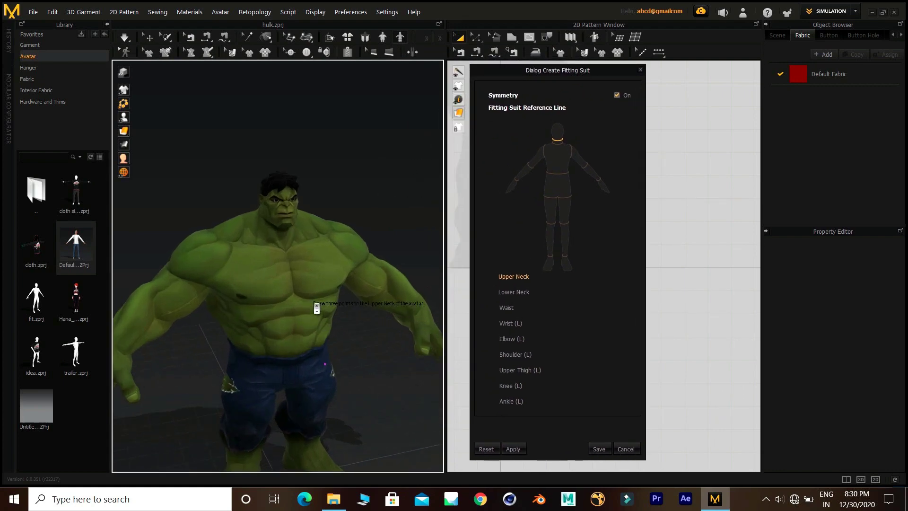
scroll(321, 260, "up", 3)
right_click_drag(361, 254, 347, 218)
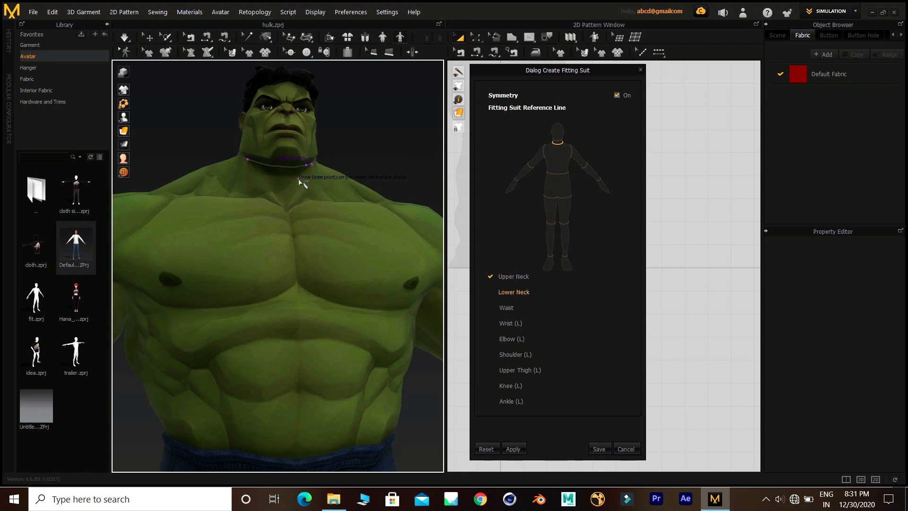
Step: Draw the Lower Neck reference line with three points around the base of the avatar's neck
scroll(291, 192, "up", 3)
middle_click_drag(293, 175, 316, 277)
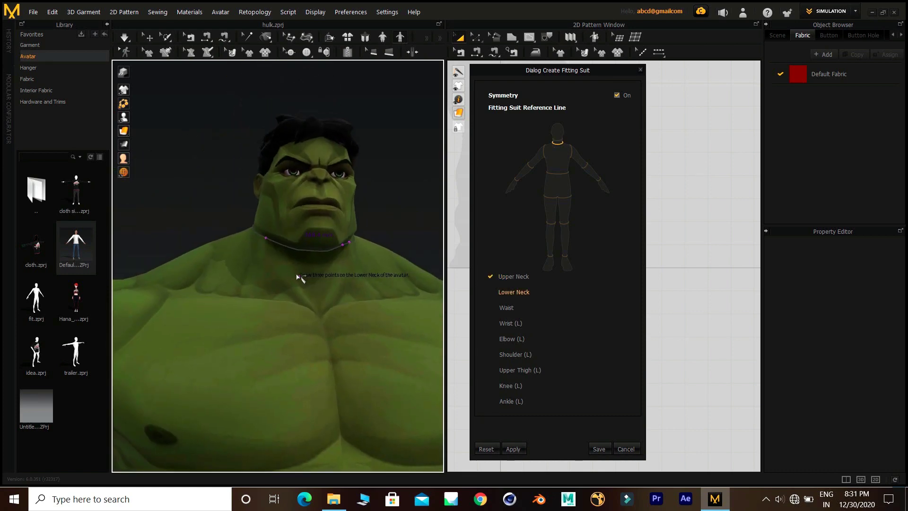
left_click(244, 269)
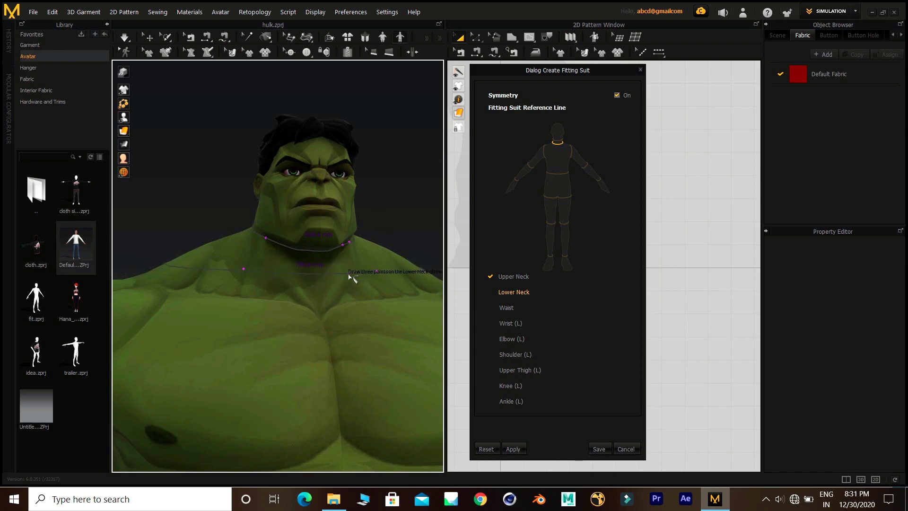
left_click(350, 276)
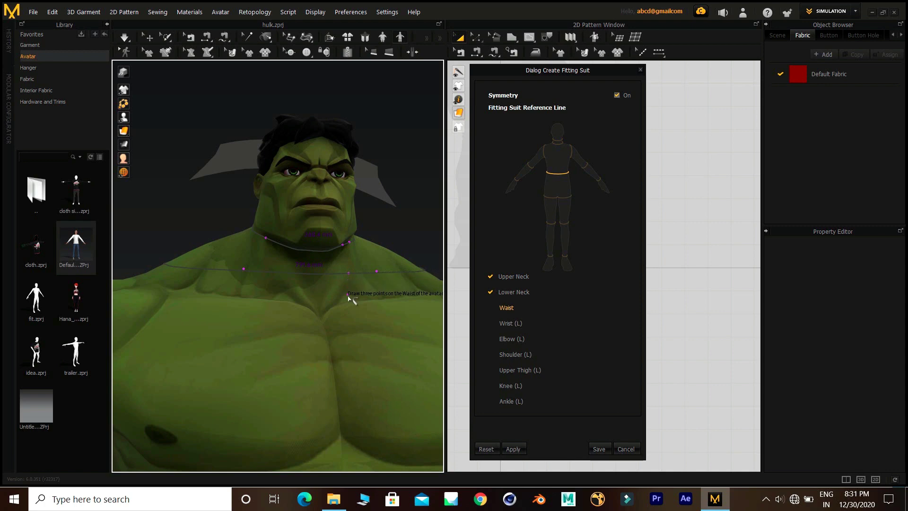
Step: Draw the fitting suit's Waist reference line with three points across the avatar's abdomen
left_click(349, 314)
middle_click_drag(352, 325, 352, 277)
right_click_drag(352, 278, 389, 308)
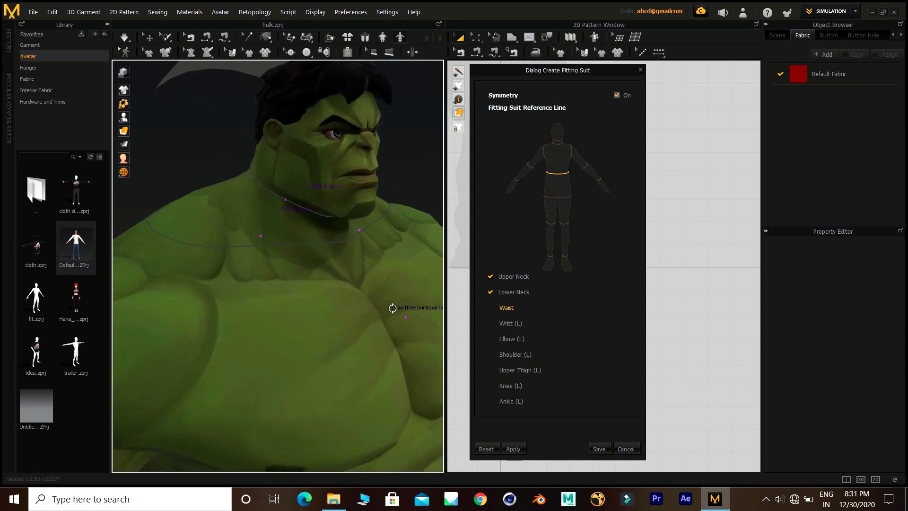
scroll(385, 318, "up", 3)
right_click_drag(263, 262, 236, 256)
middle_click_drag(318, 277, 347, 197)
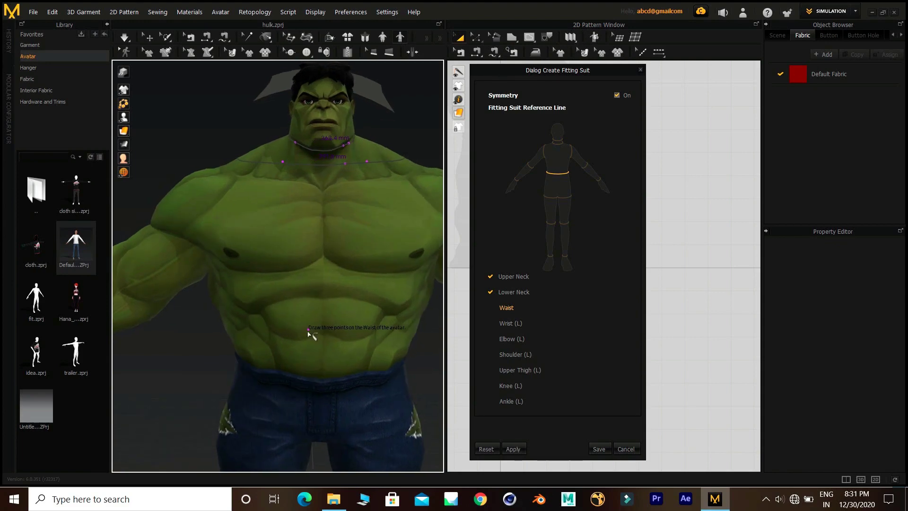
right_click_drag(310, 335, 209, 329)
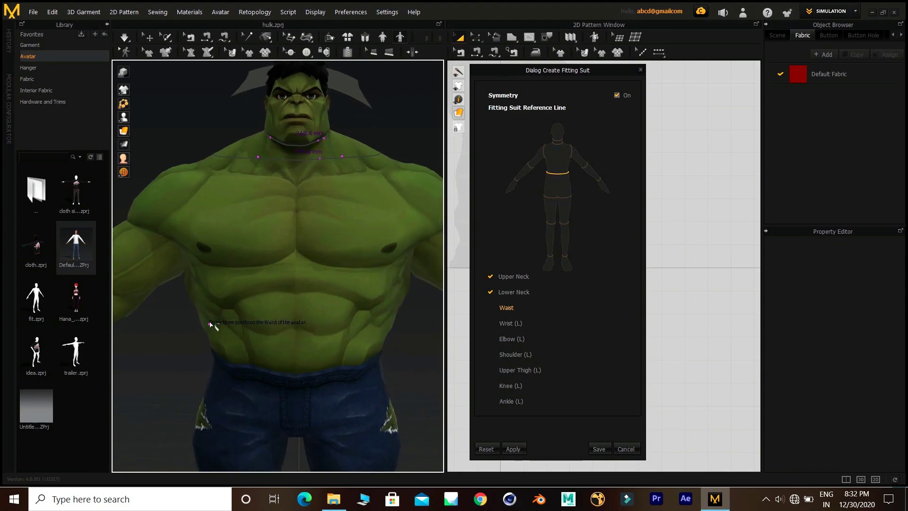
left_click(369, 331)
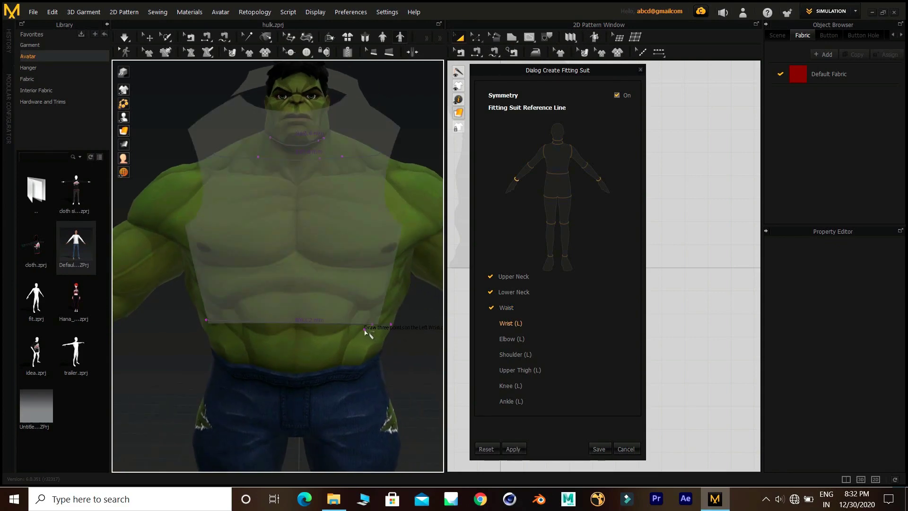
Step: Draw the Wrist (L) and Elbow (L) reference lines with three points each around the avatar's arm
middle_click_drag(253, 327, 499, 299)
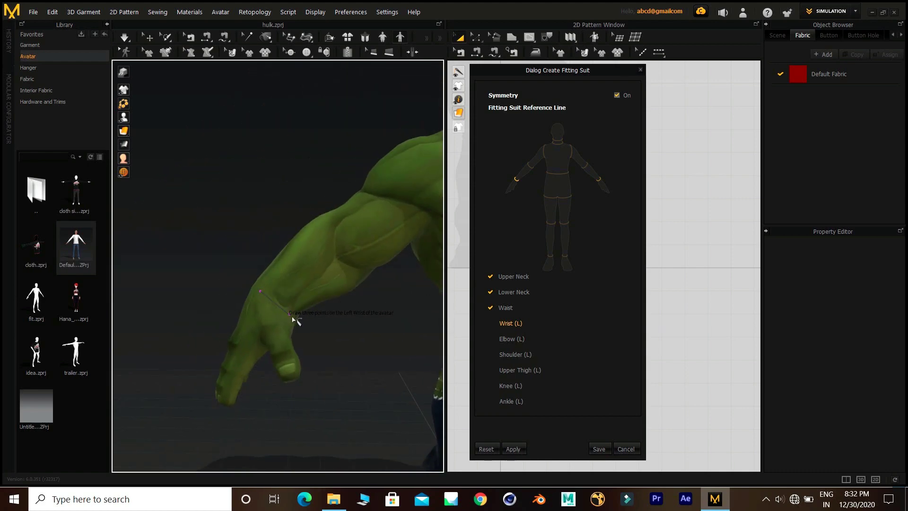
middle_click_drag(294, 298, 205, 285)
scroll(216, 273, "up", 1)
scroll(218, 269, "up", 5)
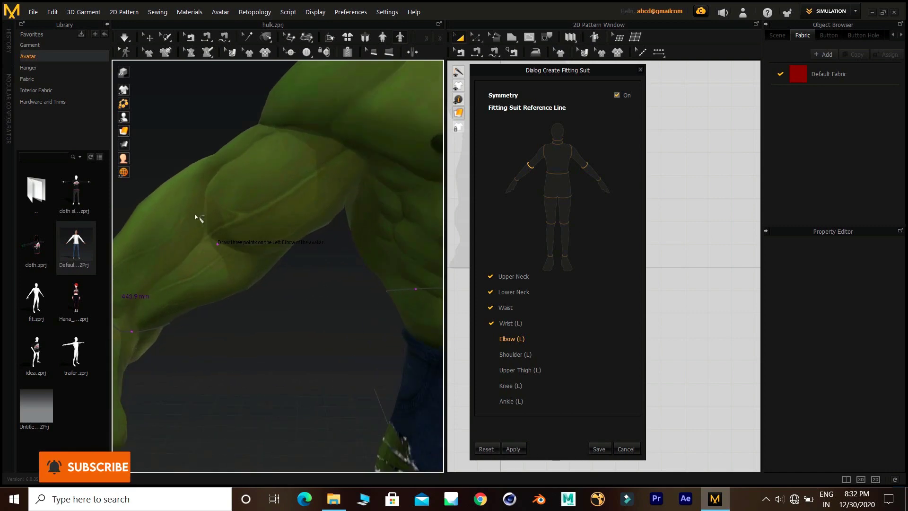
left_click(247, 268)
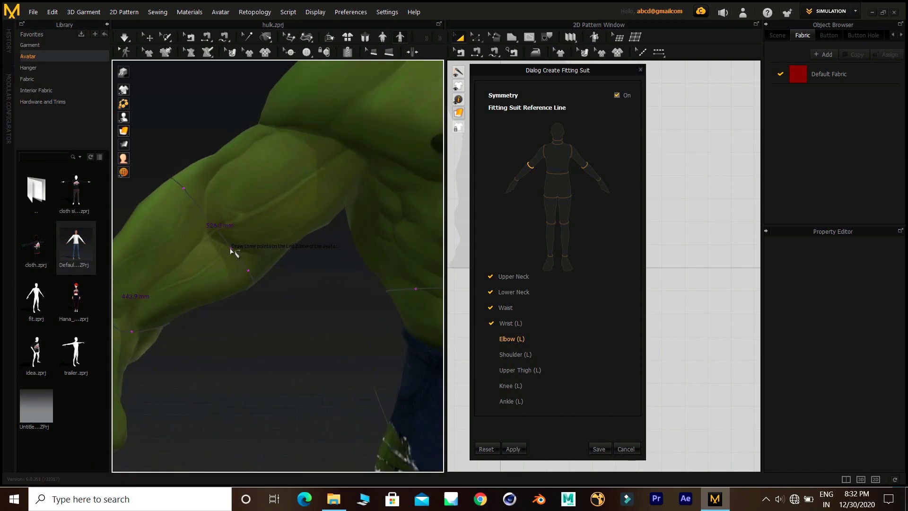
left_click(231, 249)
Step: Draw the Shoulder (L) reference line around the shoulder joint and the Upper Thigh (L) line across the leg at crotch level
right_click_drag(325, 162, 260, 237)
left_click(293, 251)
left_click(294, 233)
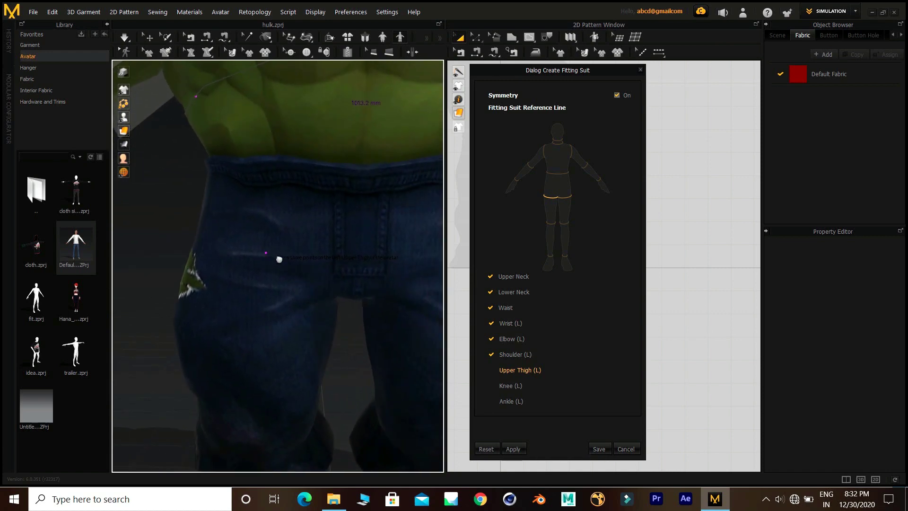
left_click(152, 203)
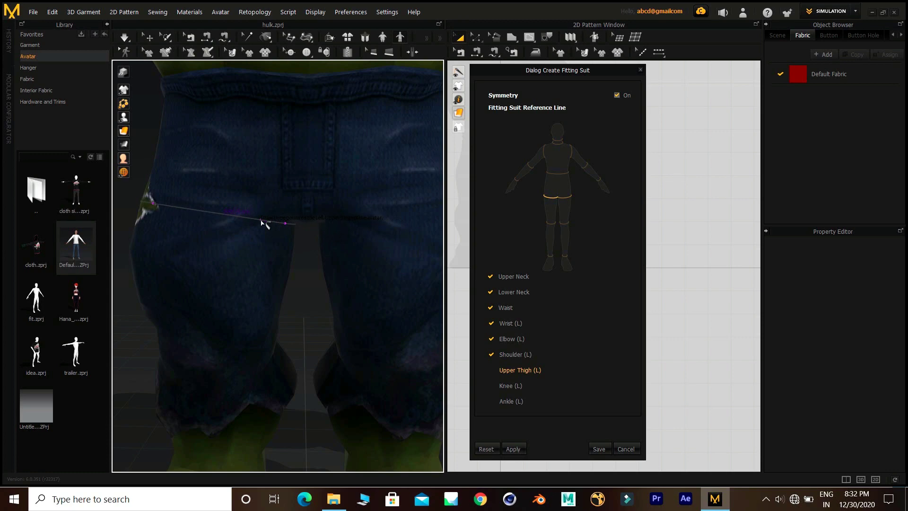
left_click(263, 257)
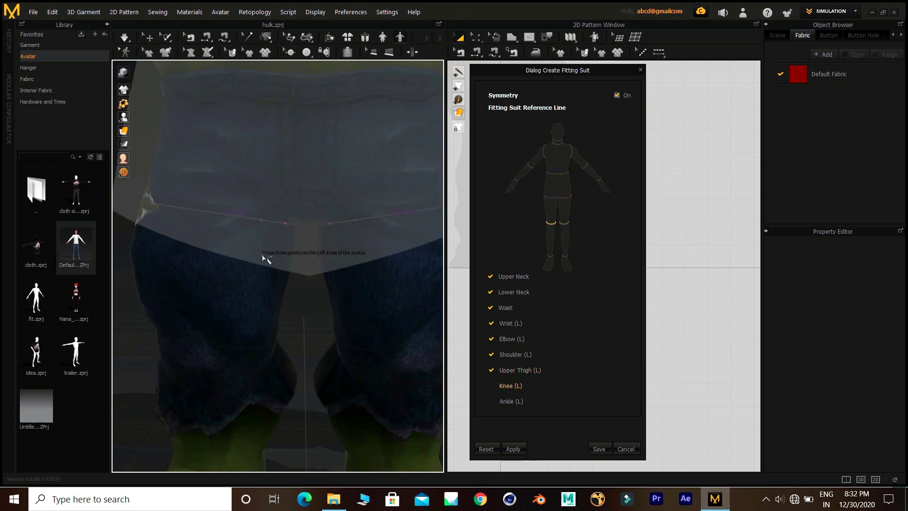
Step: Draw the Knee (L) and Ankle (L) reference lines with three points each, on the trouser leg above its torn hem and above the foot
middle_click_drag(266, 257, 318, 132)
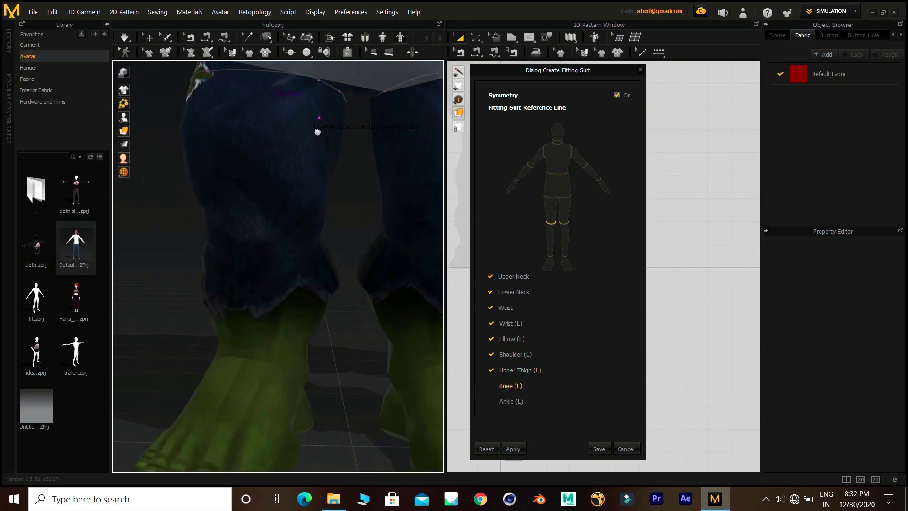
left_click(215, 234)
left_click(277, 239)
left_click(236, 287)
left_click(322, 297)
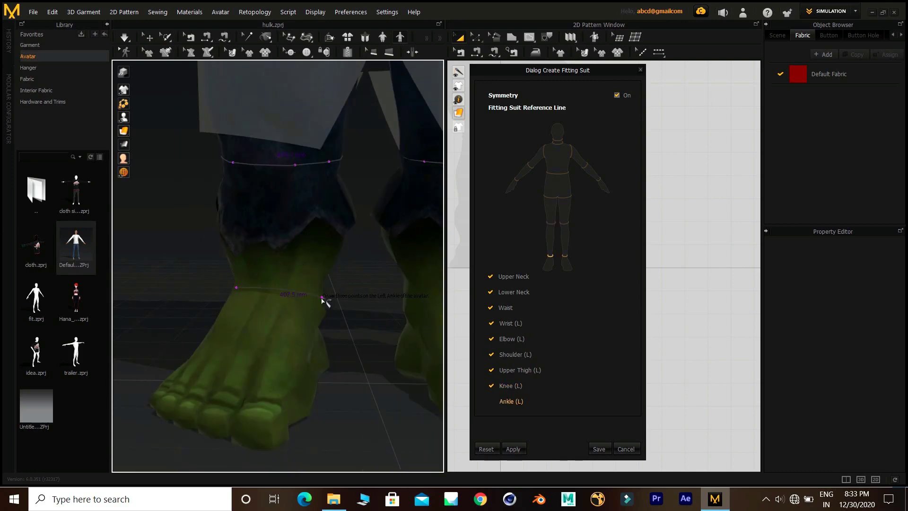
left_click(307, 298)
Step: Check the completed reference lines around the avatar and apply them to generate the fitting suit
right_click_drag(322, 300, 321, 341, "alt")
middle_click_drag(349, 192, 331, 307)
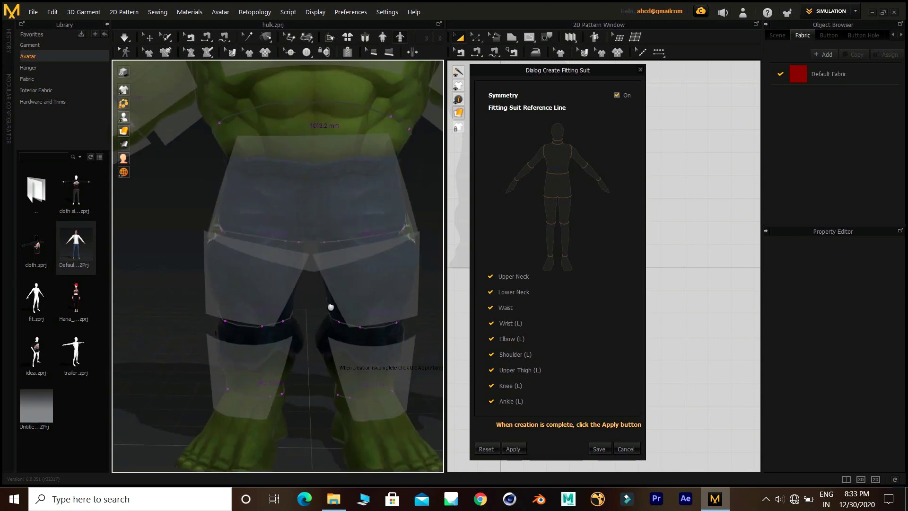
scroll(330, 308, "down", 4)
right_click_drag(276, 278, 298, 280)
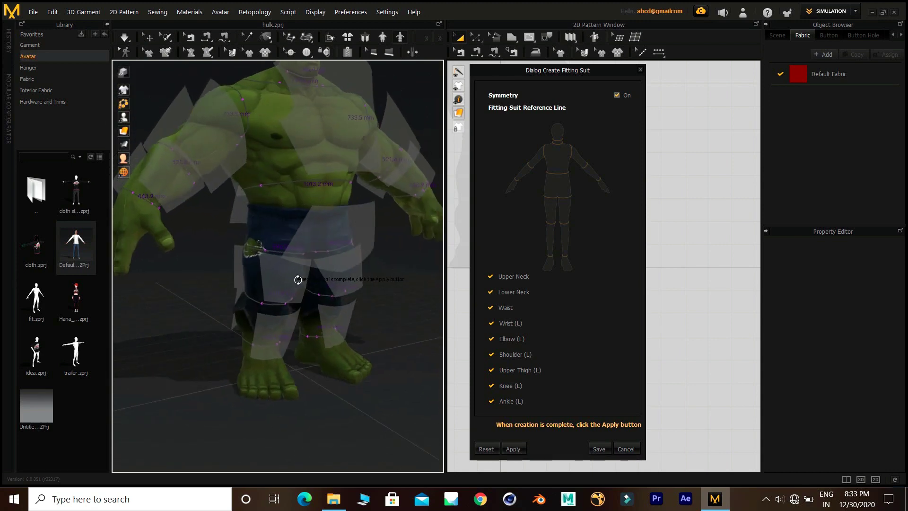
scroll(300, 296, "down", 3)
scroll(305, 265, "up", 4)
right_click_drag(246, 253, 667, 248)
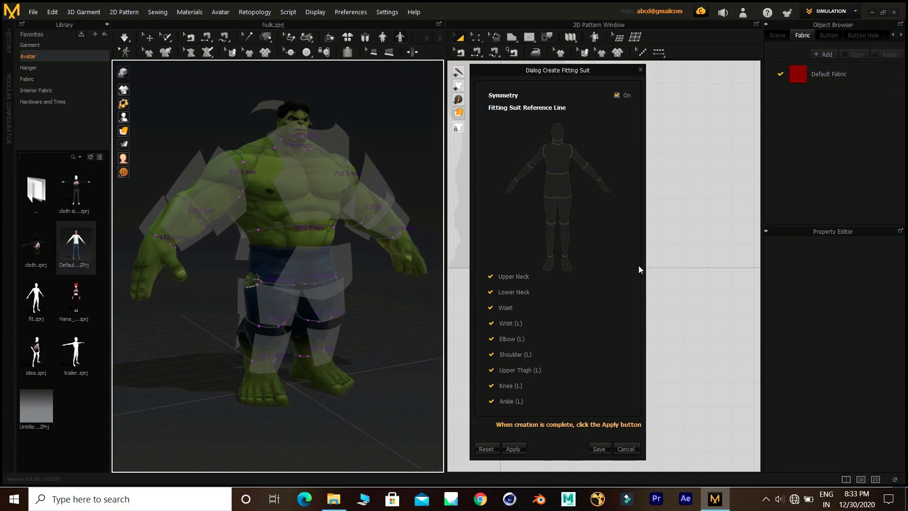
left_click(518, 452)
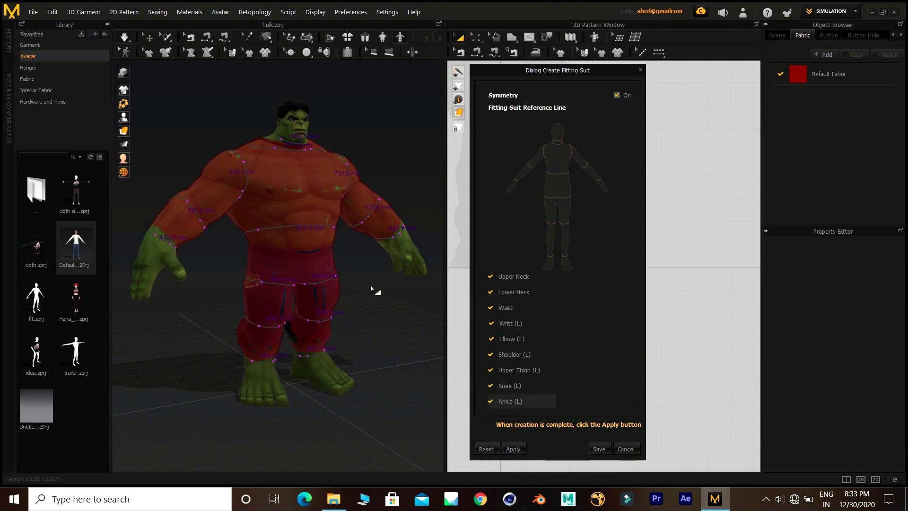
Step: Pull the fitting suit's fabric over the exposed skin patch on the avatar's shoulder
right_click_drag(282, 255, 305, 262)
scroll(306, 262, "up", 3)
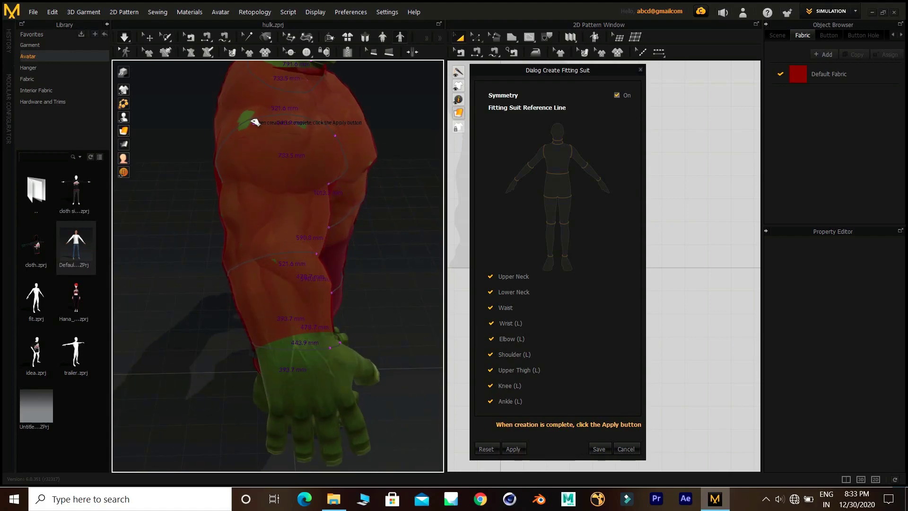
left_click(249, 117)
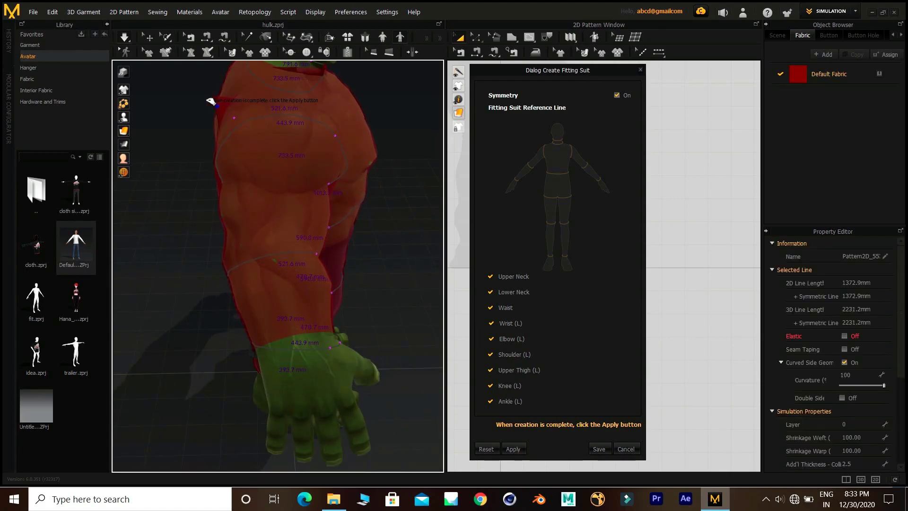
scroll(325, 239, "down", 5)
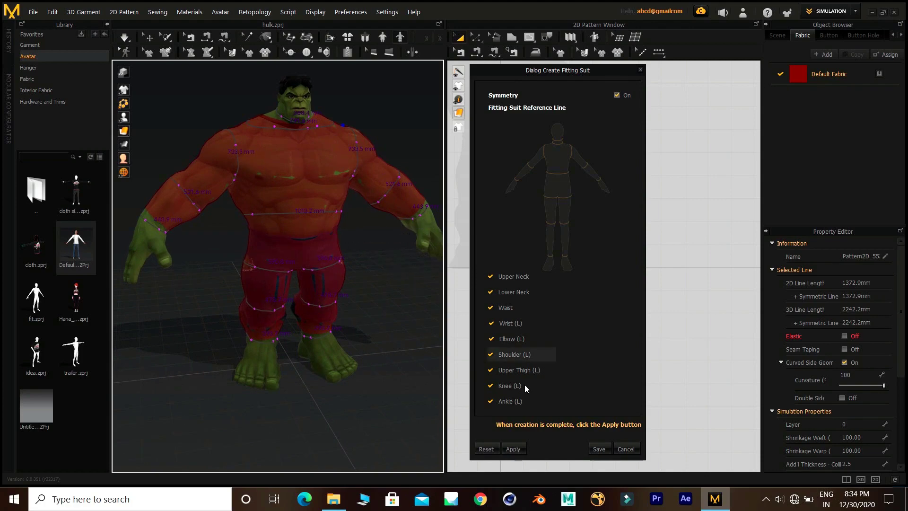
Step: Save the avatar with its fitting suit as the avatar file hulk in the Avatar folder
left_click(600, 450)
type("hulk")
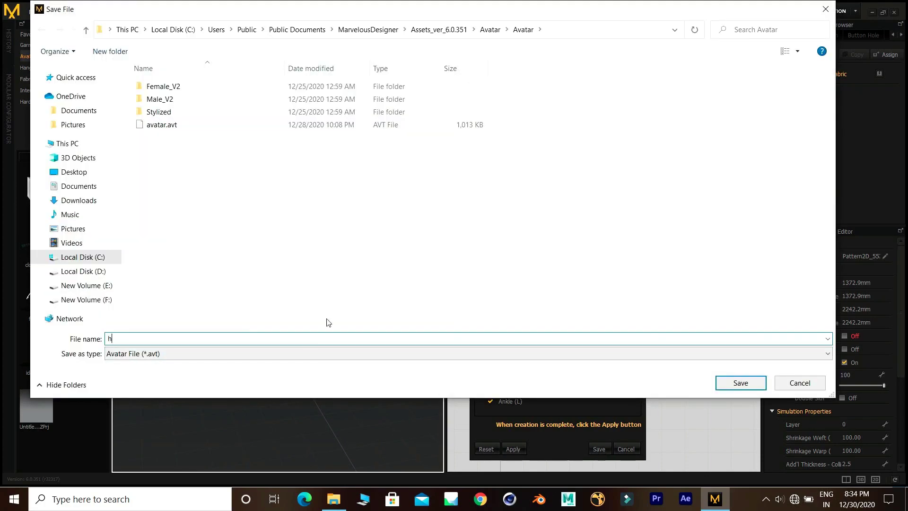
key("Return")
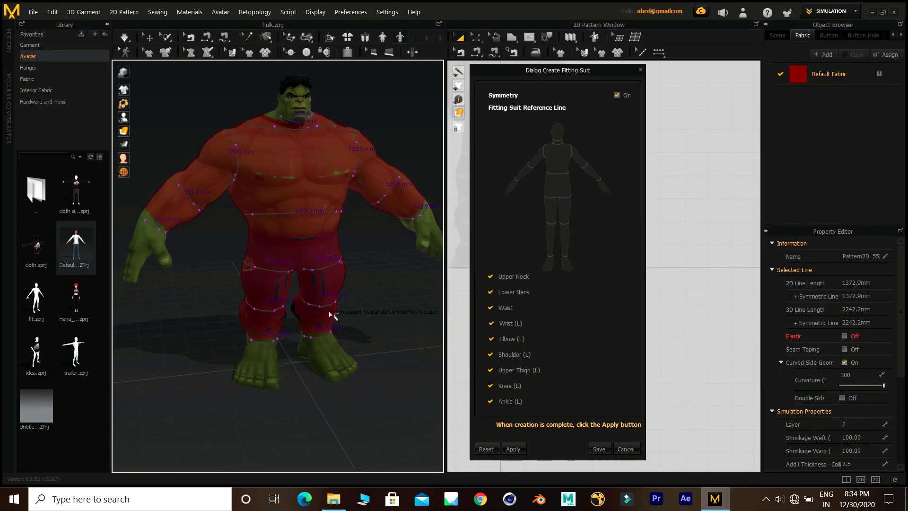
Step: Browse the library to the Avatar folder and locate the saved hulk.avt file
double_click(29, 201)
double_click(37, 245)
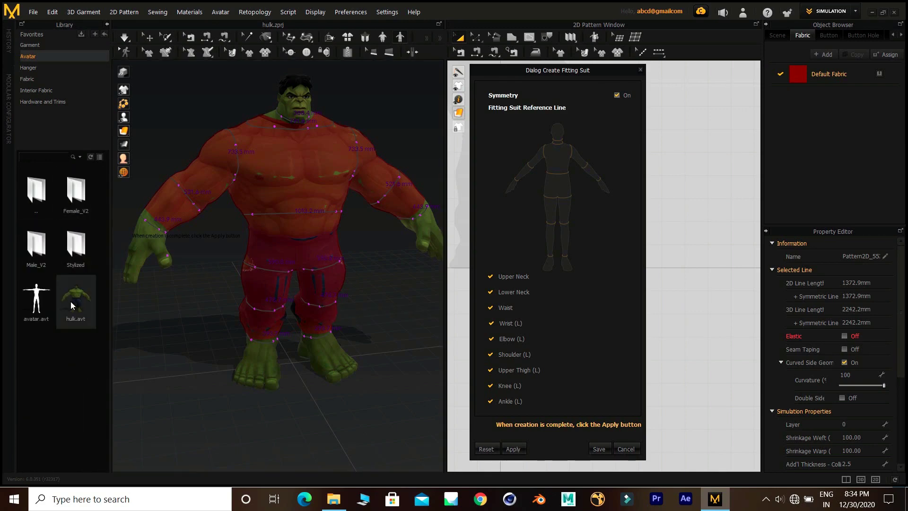
mouse_move(83, 307)
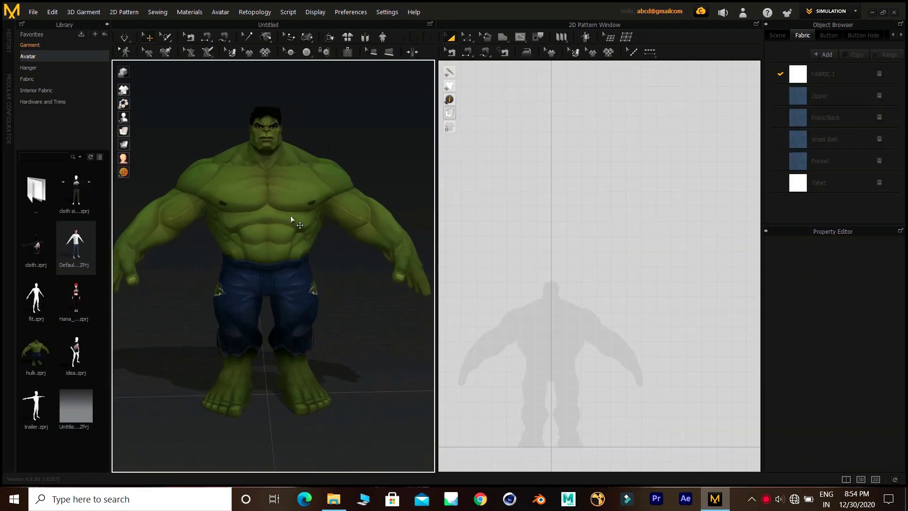
Step: Delete the Hulk avatar from the scene and load hulk.avt from the library's Avatar folder in its place
left_click(290, 216)
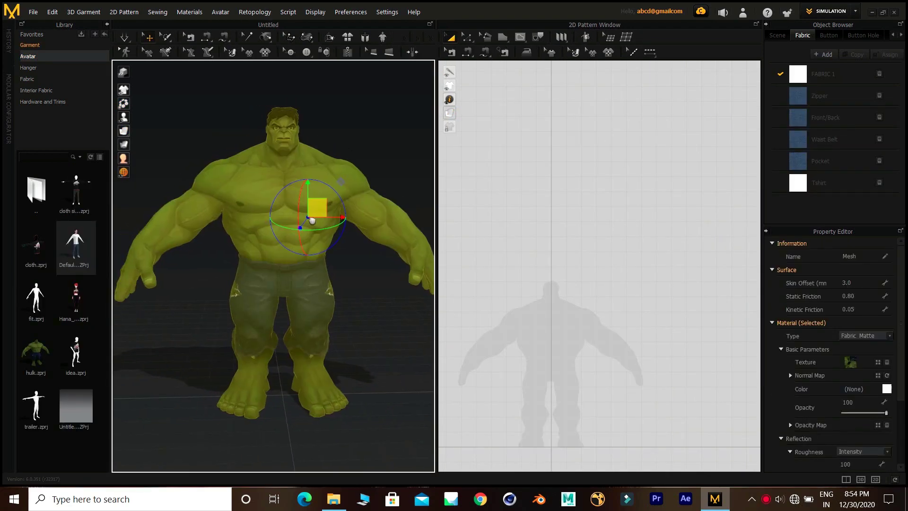
key("Delete")
double_click(36, 199)
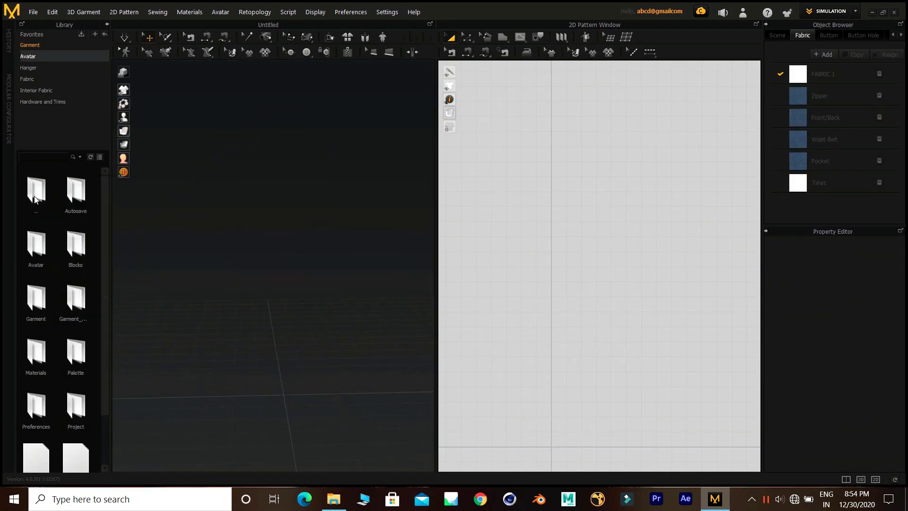
double_click(53, 240)
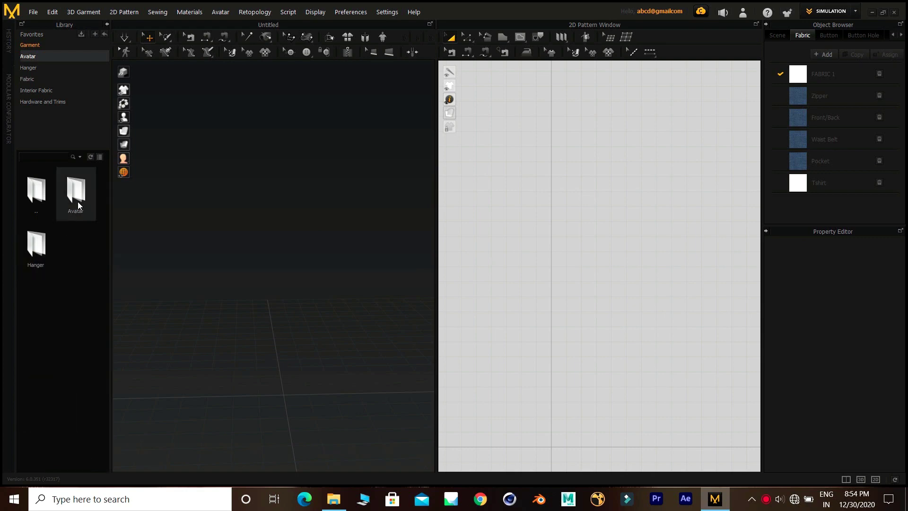
double_click(75, 299)
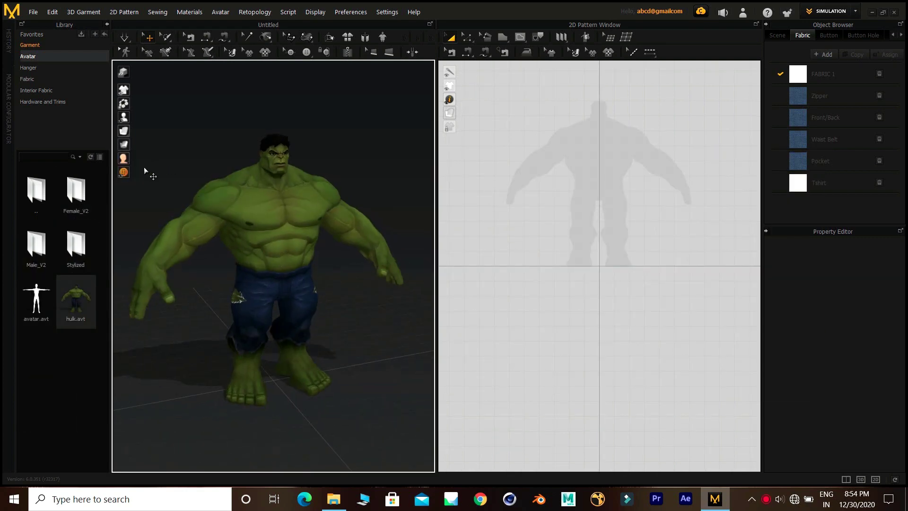
Step: Add the default project's garment from the library's project files to the scene, using load type Add with Avatar excluded
double_click(36, 192)
double_click(37, 192)
double_click(72, 402)
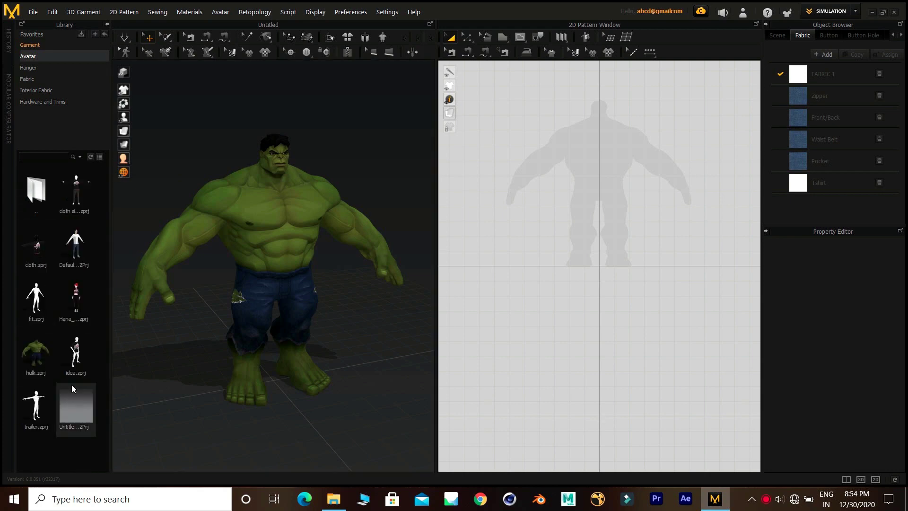
double_click(86, 238)
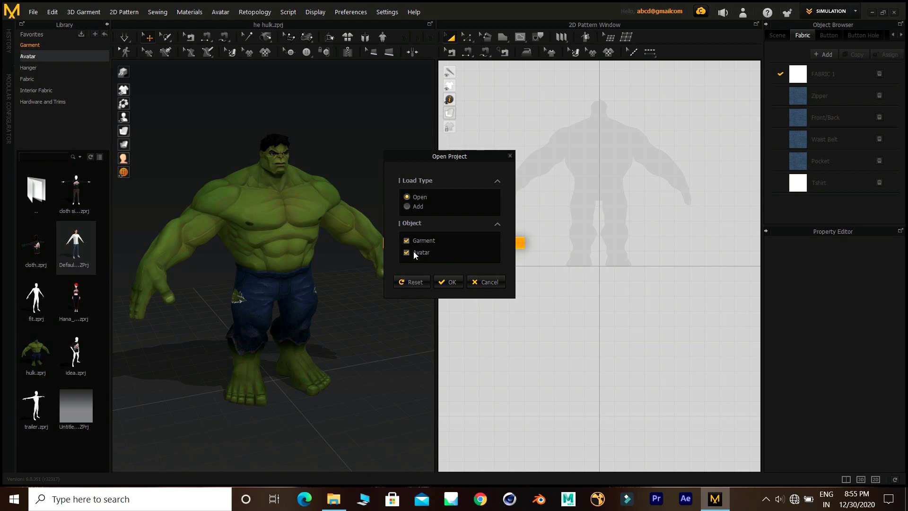
left_click(407, 207)
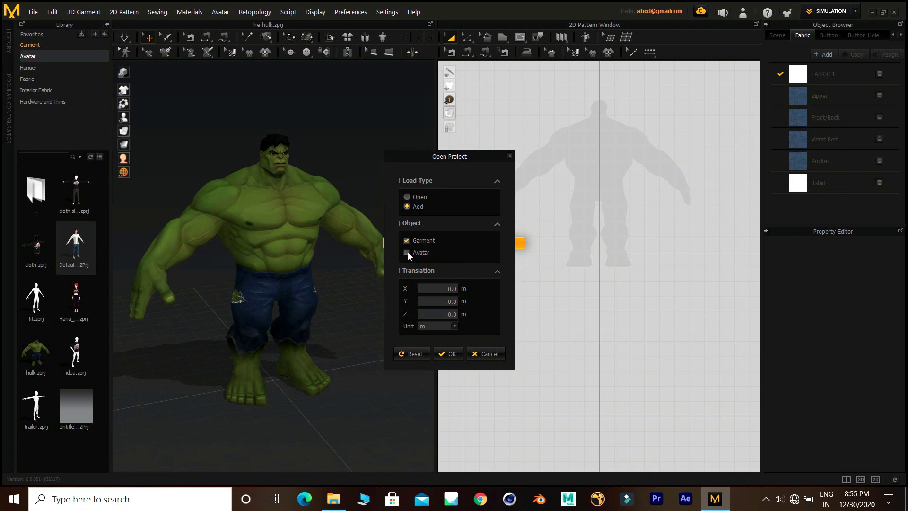
left_click(450, 352)
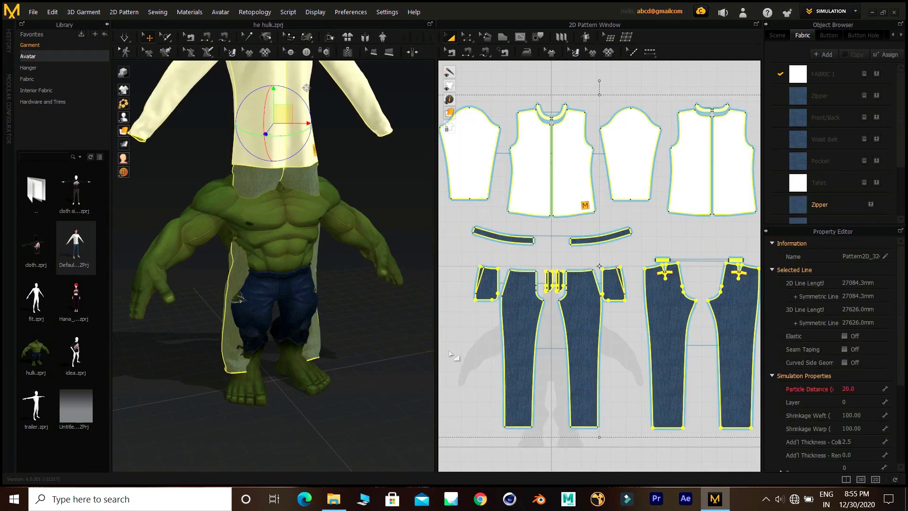
Step: Auto-fit the added shirt and jeans to the Hulk avatar with Maintain Pattern Curvature at 100%, and inspect the fit
mouse_move(359, 251)
middle_mouse_down()
mouse_move(361, 300)
mouse_move(355, 265)
middle_mouse_up()
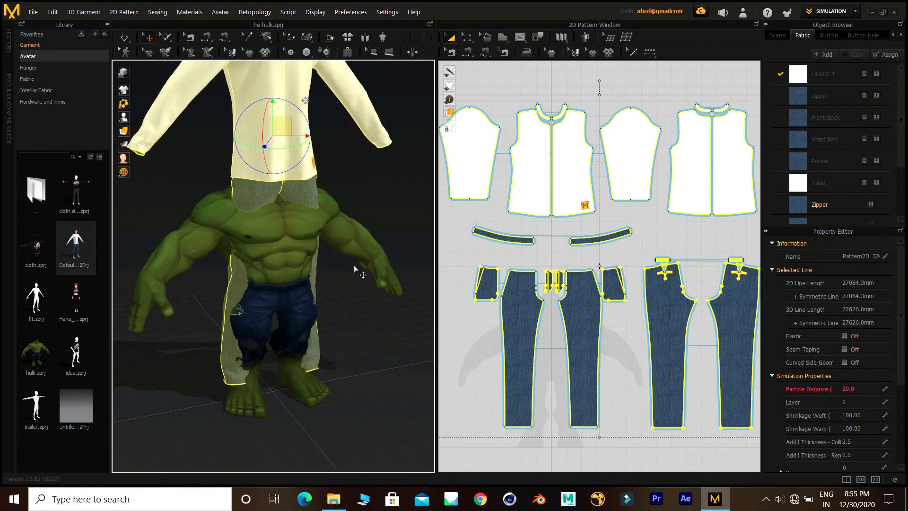
left_click(589, 40)
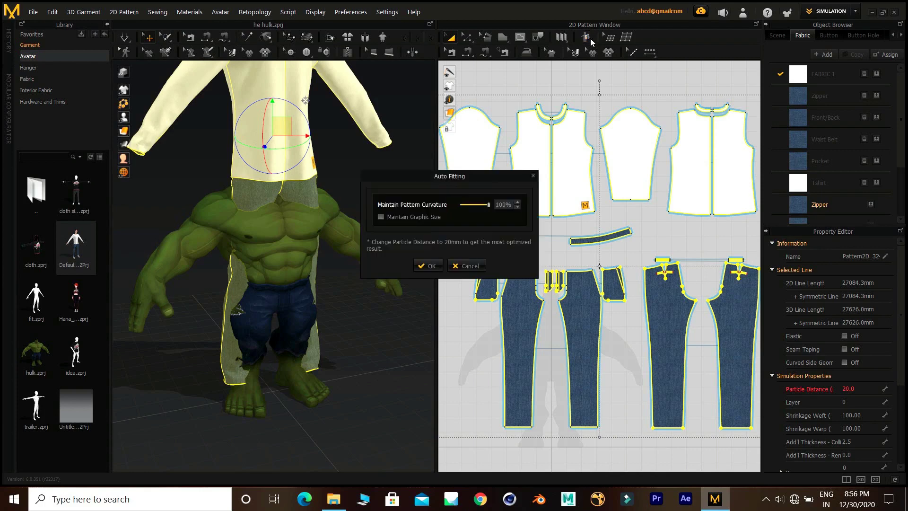
left_click(429, 266)
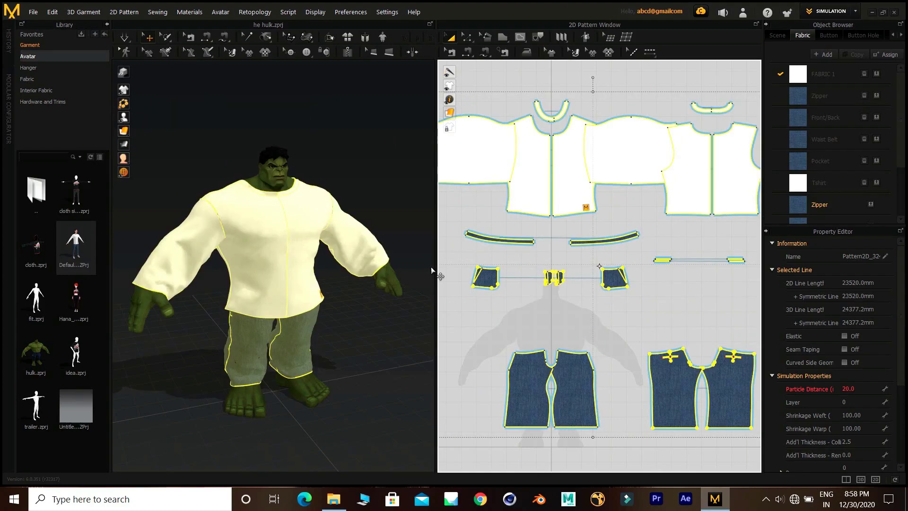
right_click_drag(333, 303, 727, 298)
right_click_drag(356, 300, 328, 298)
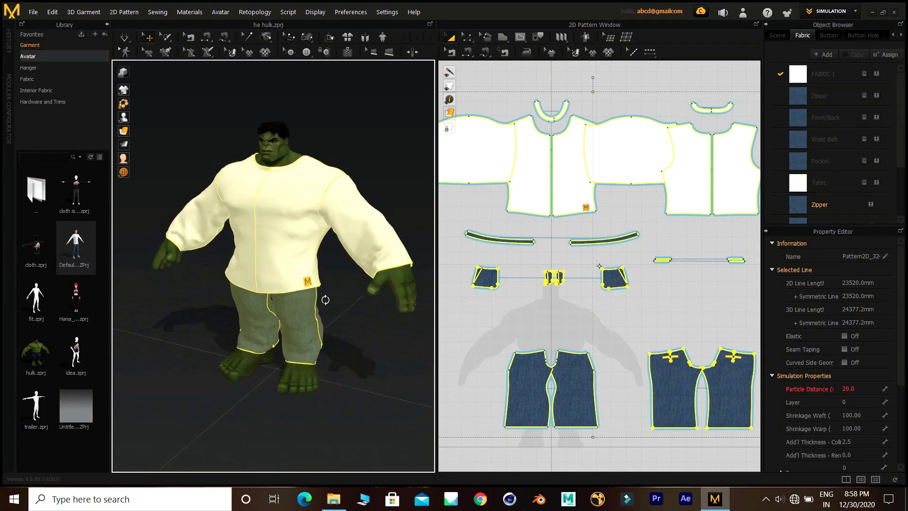
Step: Simulate the shirt and jeans on the Hulk avatar and tug the shirt's hem and sleeves to test the drape
left_click(124, 37)
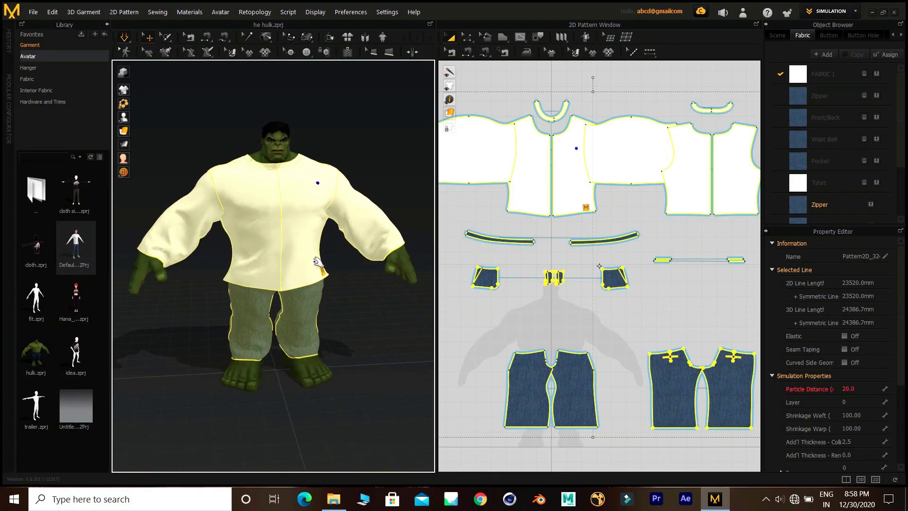
right_click_drag(282, 310, 284, 216)
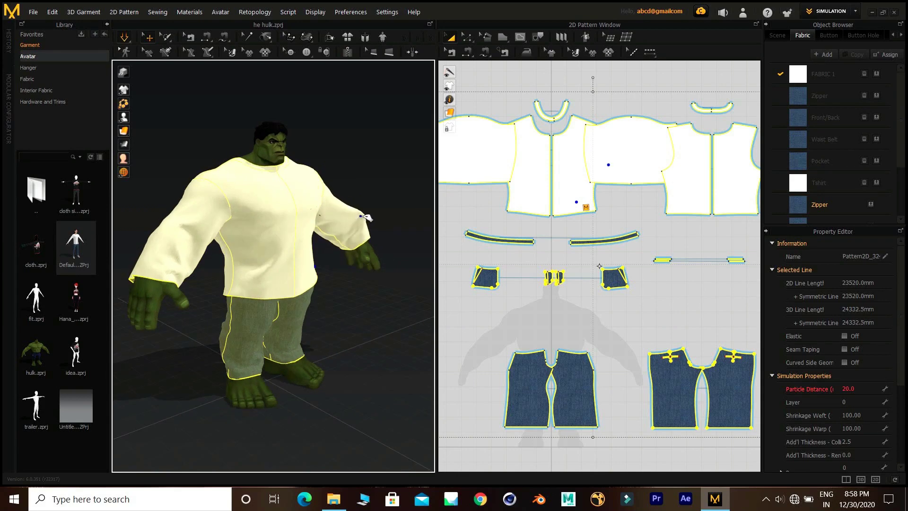
left_click_drag(168, 241, 158, 227)
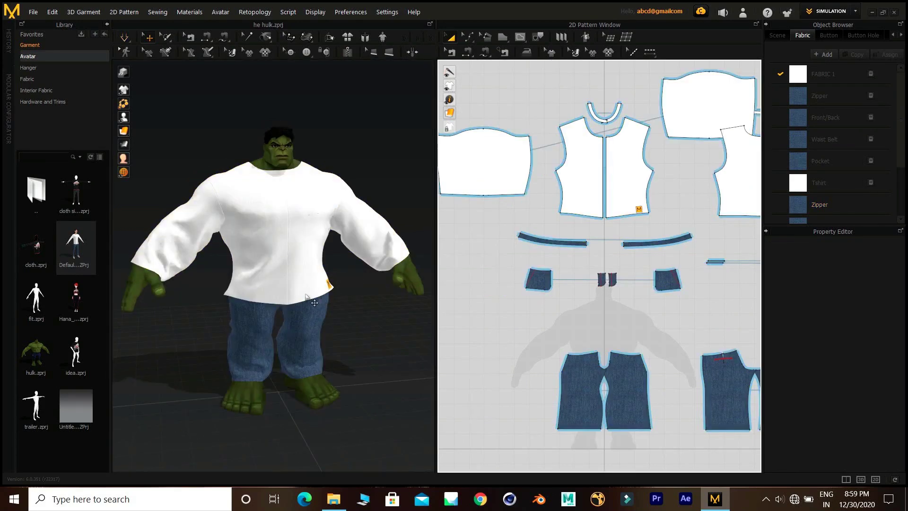
right_click_drag(279, 307, 298, 295)
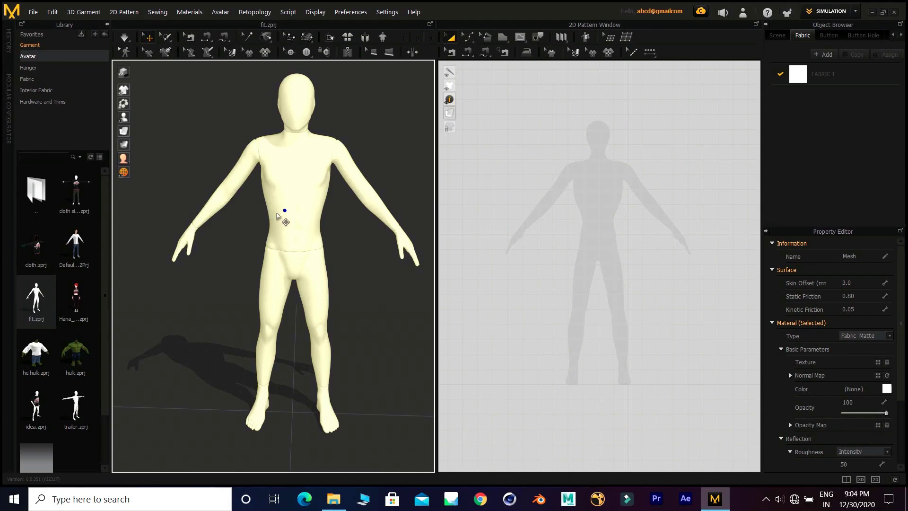
Step: Select the white fitting-suit mannequin and try moving it in the 3D scene
left_click(278, 213)
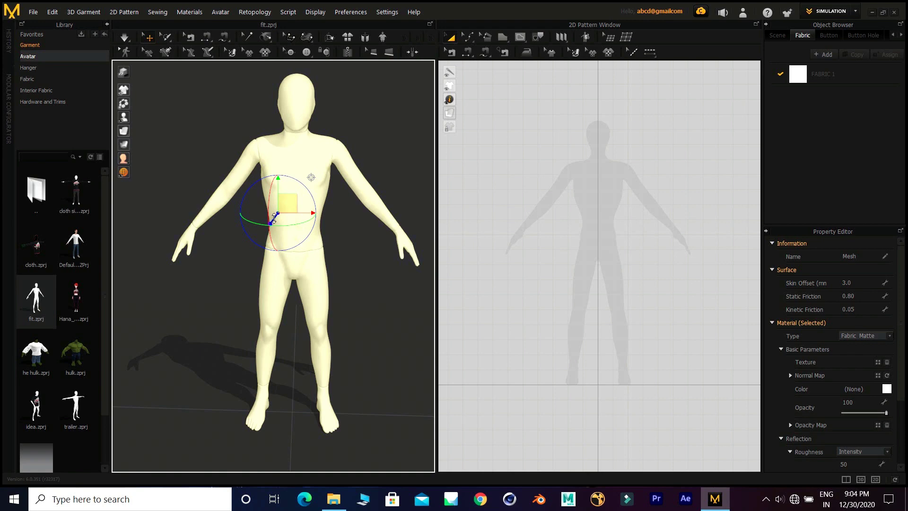
left_click_drag(272, 220, 314, 158)
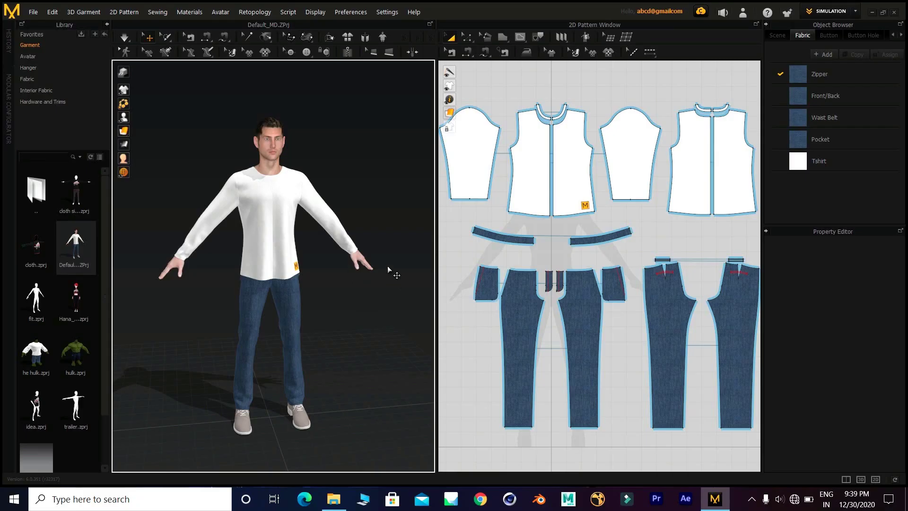
Step: Switch the default project to Sculpt mode and set the brush's Focal to 35
left_click(848, 13)
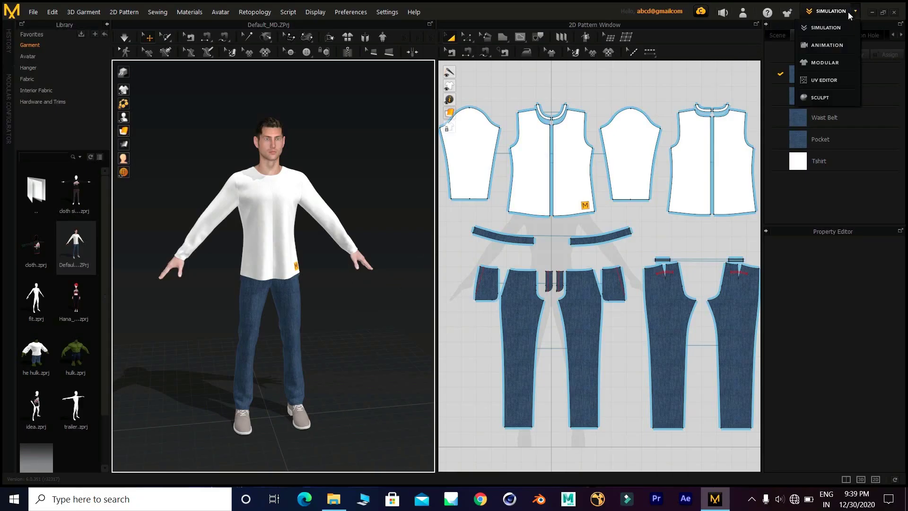
left_click(823, 97)
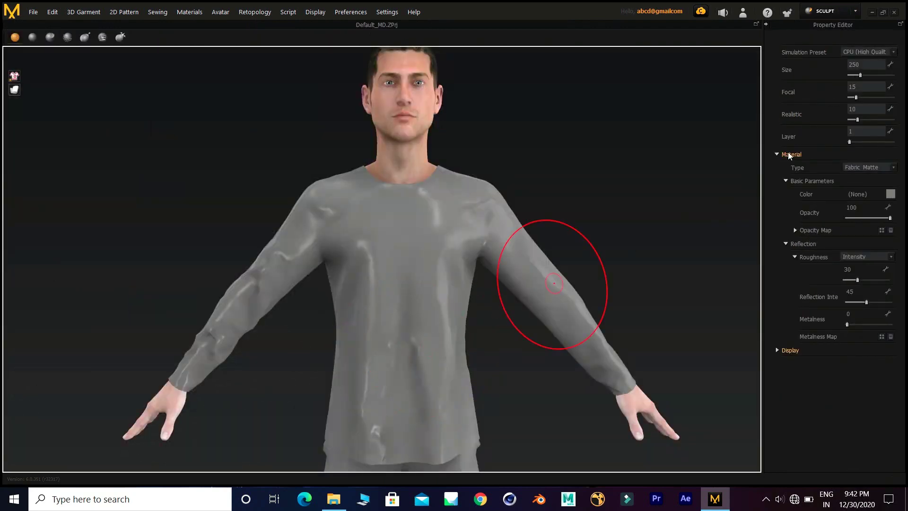
left_click_drag(856, 97, 861, 97)
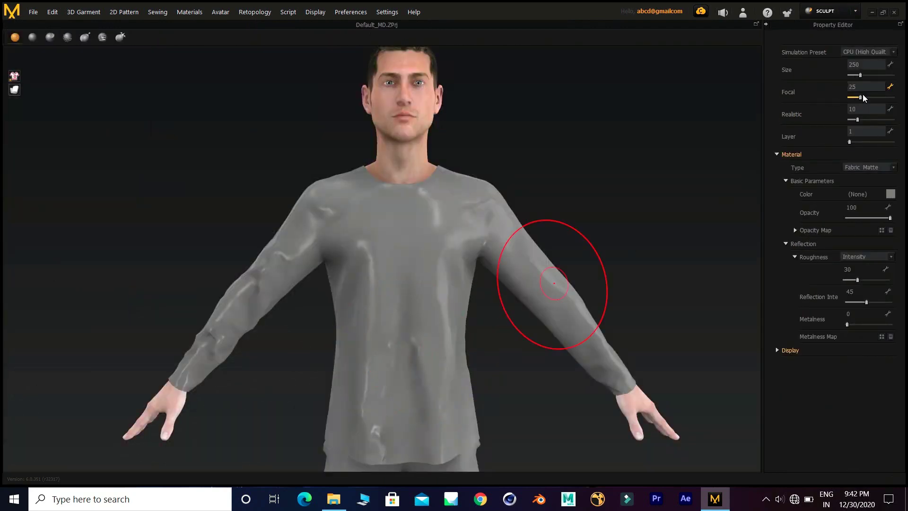
Step: Examine the sculpted shirt's surface up close around the avatar's chest, collar and shoulder
left_click(376, 318)
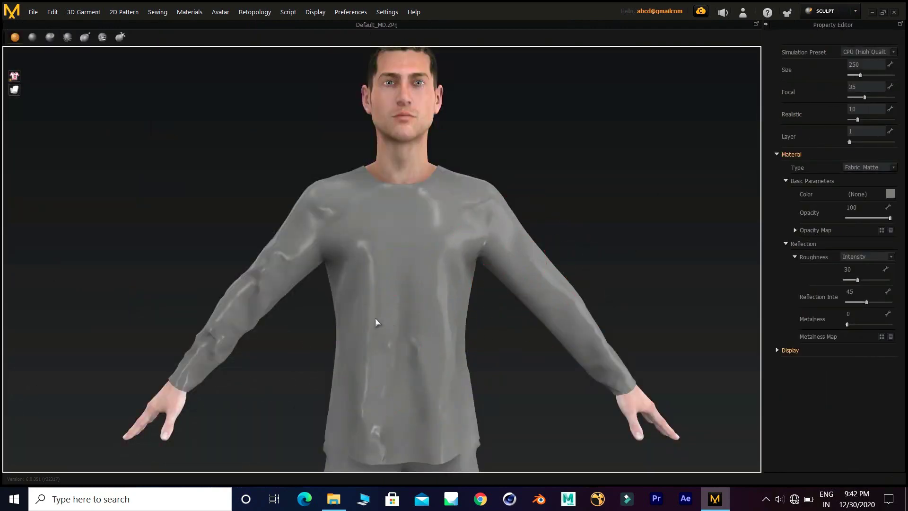
mouse_move(410, 323)
right_mouse_down()
mouse_move(370, 361)
mouse_move(376, 383)
right_mouse_up()
scroll(376, 383, "up", 2)
left_click_drag(376, 383, 365, 418)
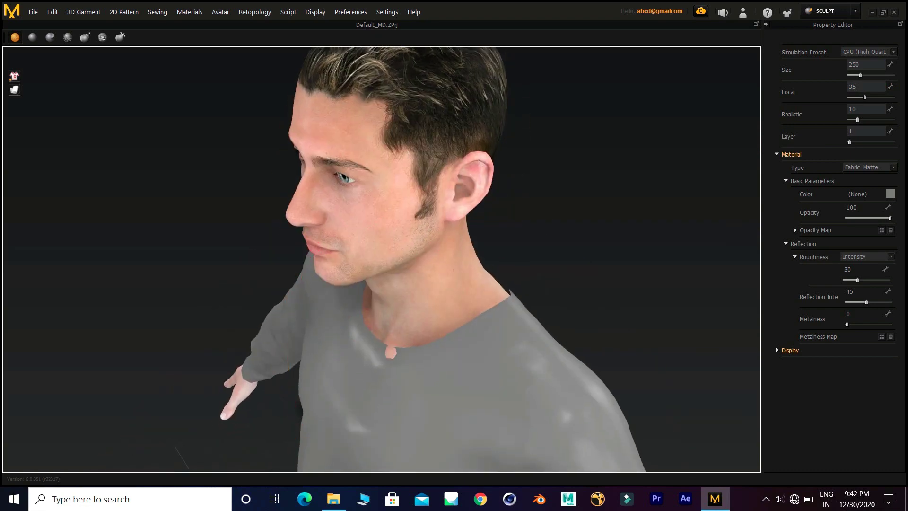
scroll(618, 237, "down", 6)
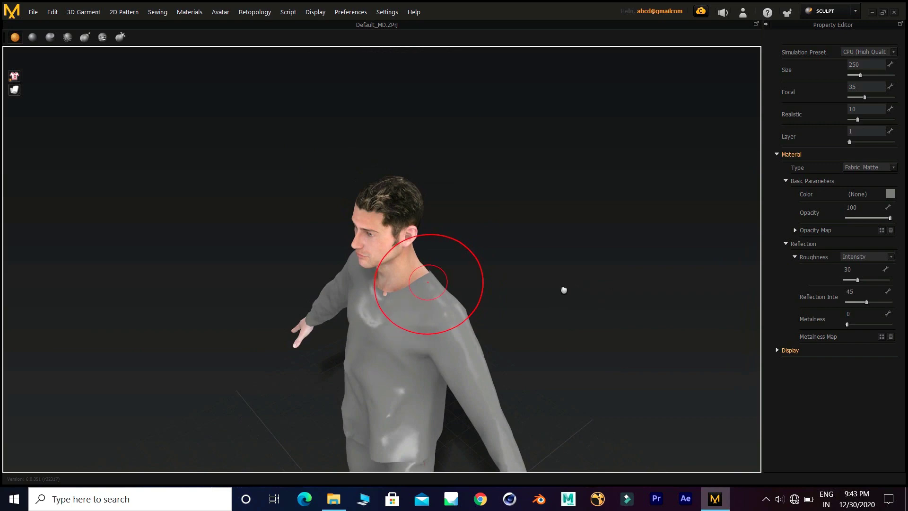
scroll(564, 288, "up", 8)
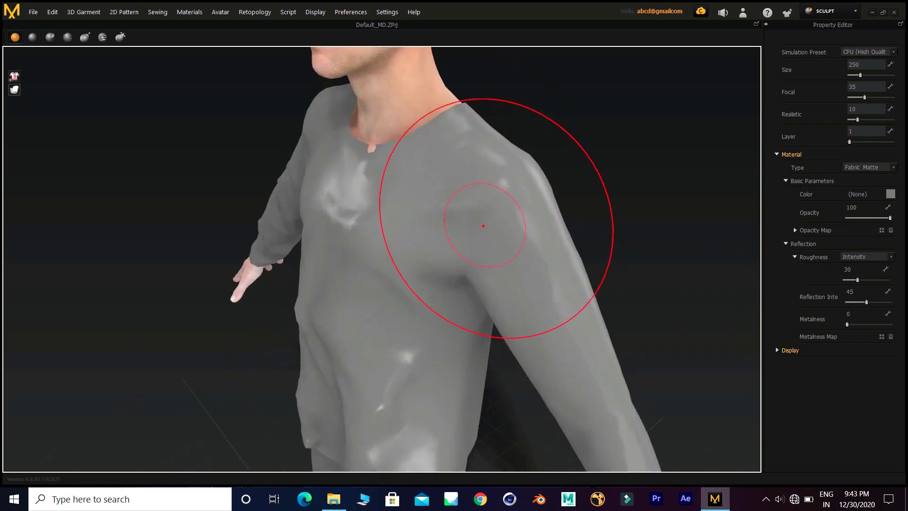
mouse_move(471, 209)
left_mouse_down()
mouse_move(453, 211)
mouse_move(436, 166)
mouse_move(480, 191)
left_mouse_up()
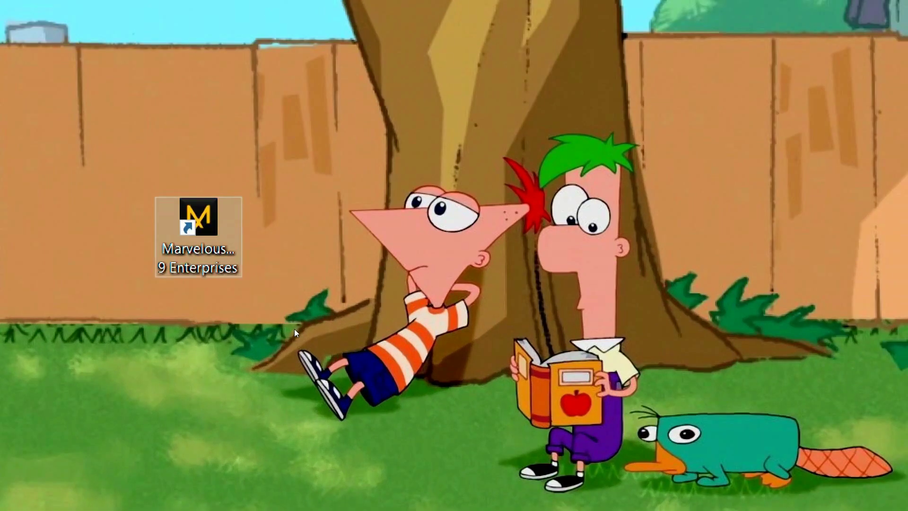
Step: Launch Marvelous Designer 9 Enterprise from the desktop and locate Hana.avt in the avatar library
left_click(199, 227)
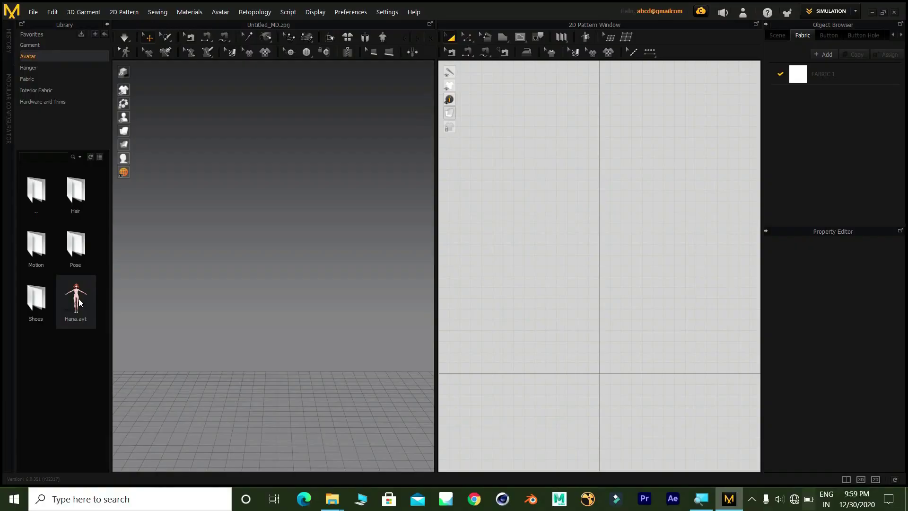
mouse_move(79, 303)
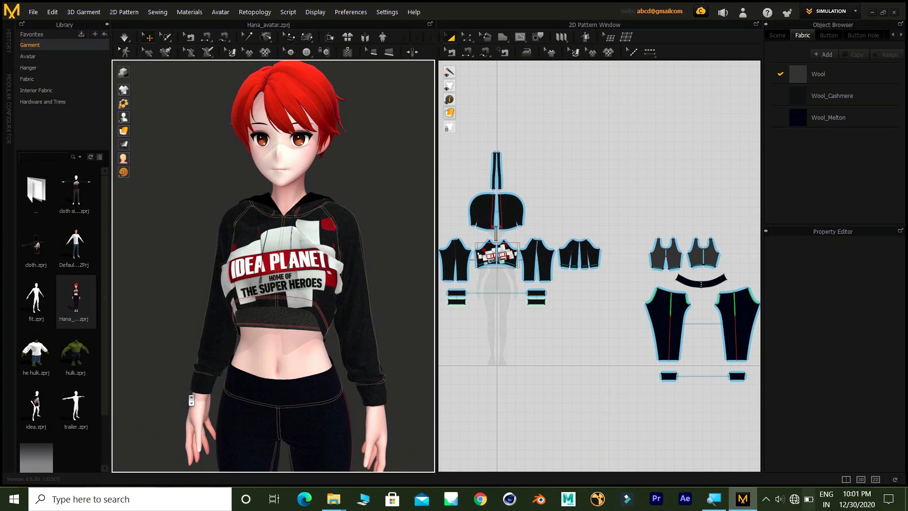
Step: Change the Hana avatar's hairstyle to Hair_3.zacs from the Hair folder under the Stylized avatars
scroll(192, 376, "down", 5)
middle_click_drag(201, 364, 191, 305)
right_click_drag(189, 317, 211, 321)
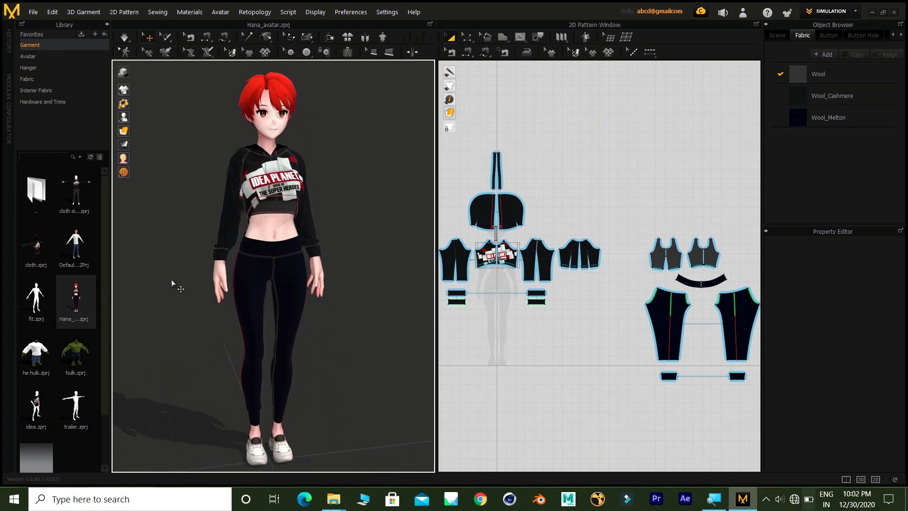
double_click(36, 189)
double_click(71, 198)
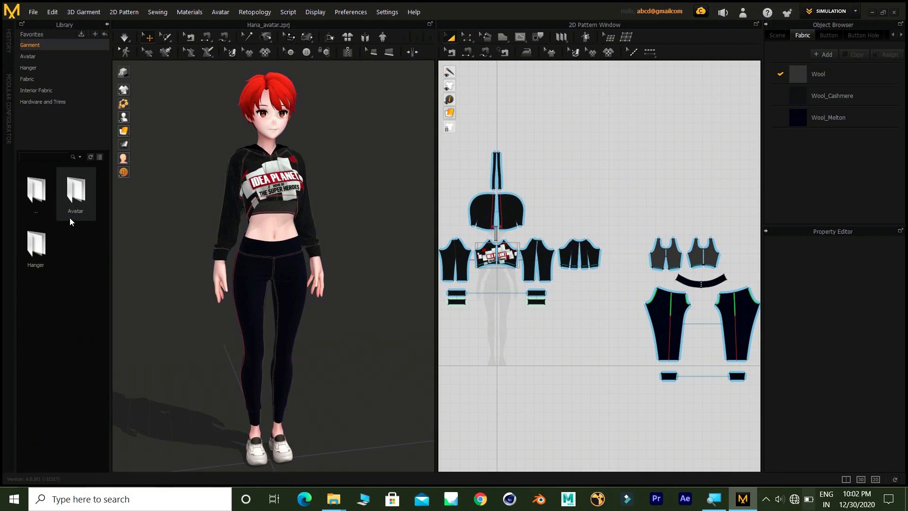
double_click(69, 211)
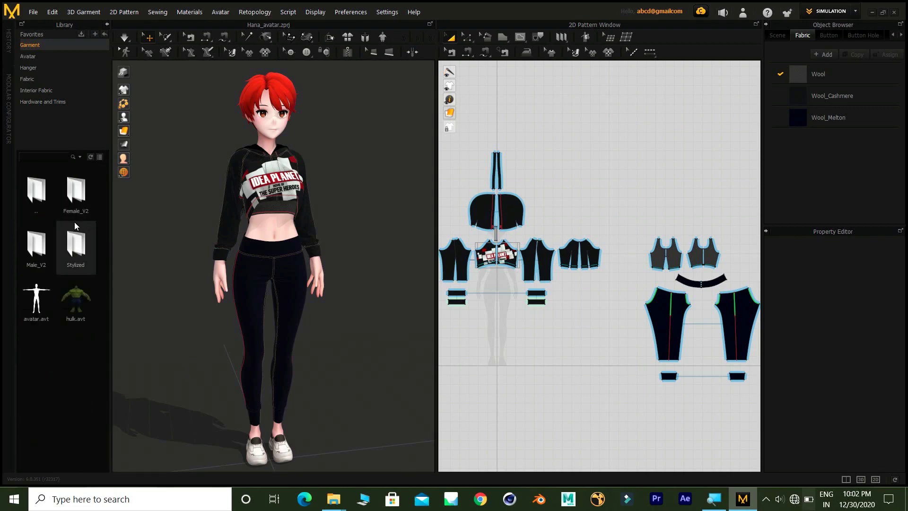
double_click(74, 239)
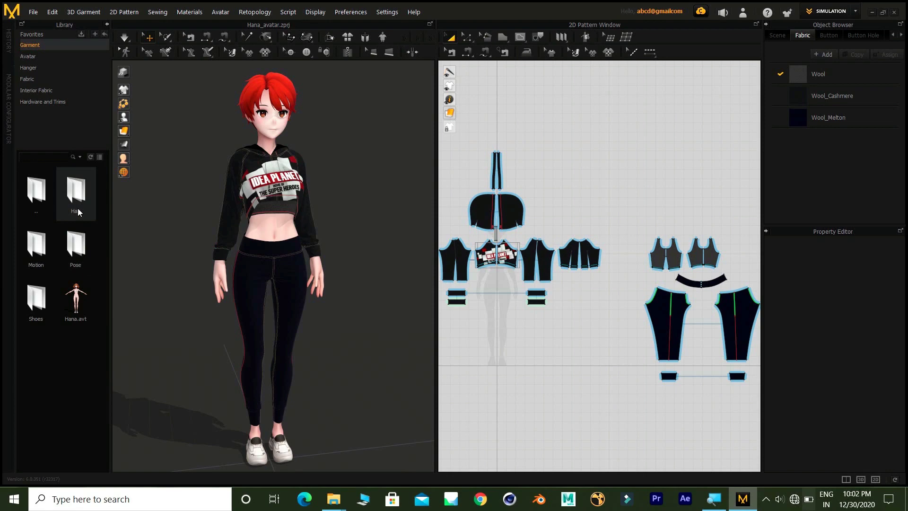
double_click(78, 215)
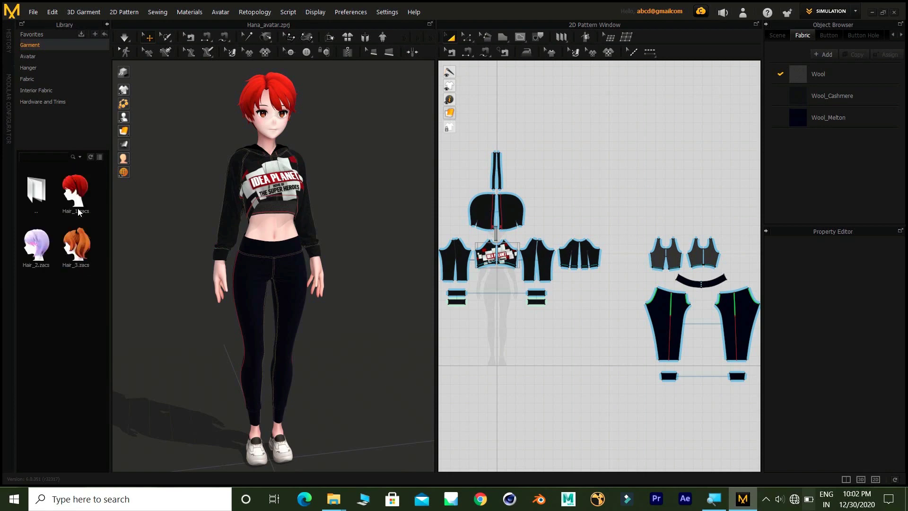
double_click(77, 243)
right_click_drag(199, 282, 436, 301)
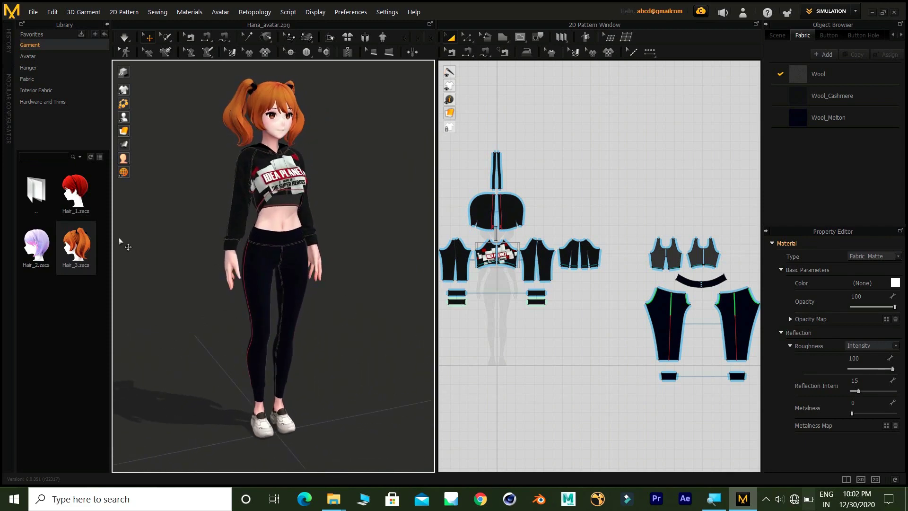
Step: Return from the Hair folder to the Hana avatar's main library folder
double_click(33, 200)
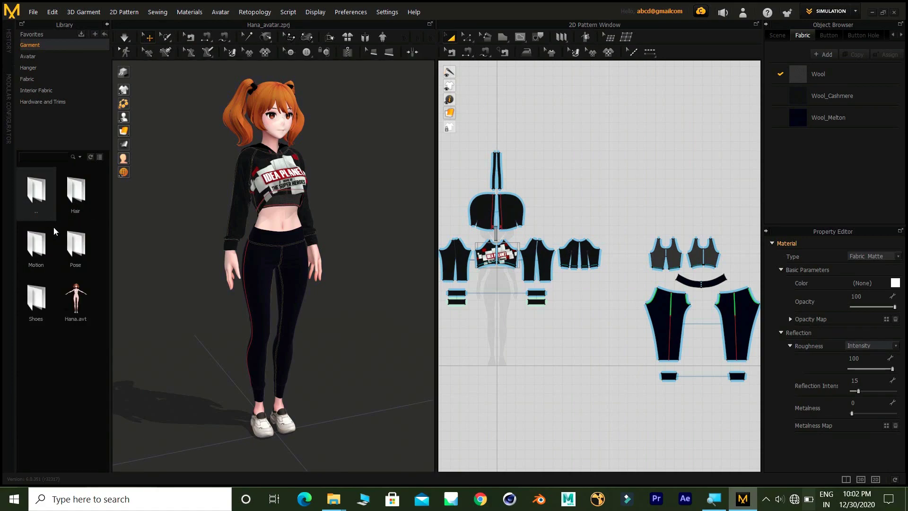